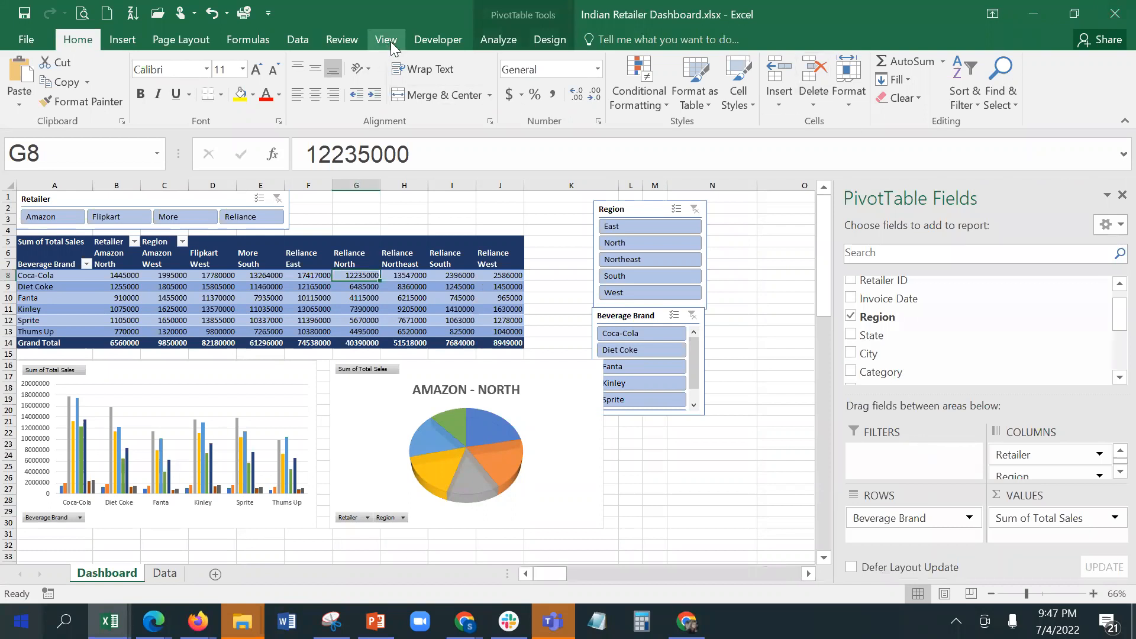
# Hide the PivotTable field list and check that by selecting cells inside and outside the pivot table.
pyautogui.click(496, 39)
pyautogui.click(1003, 87)
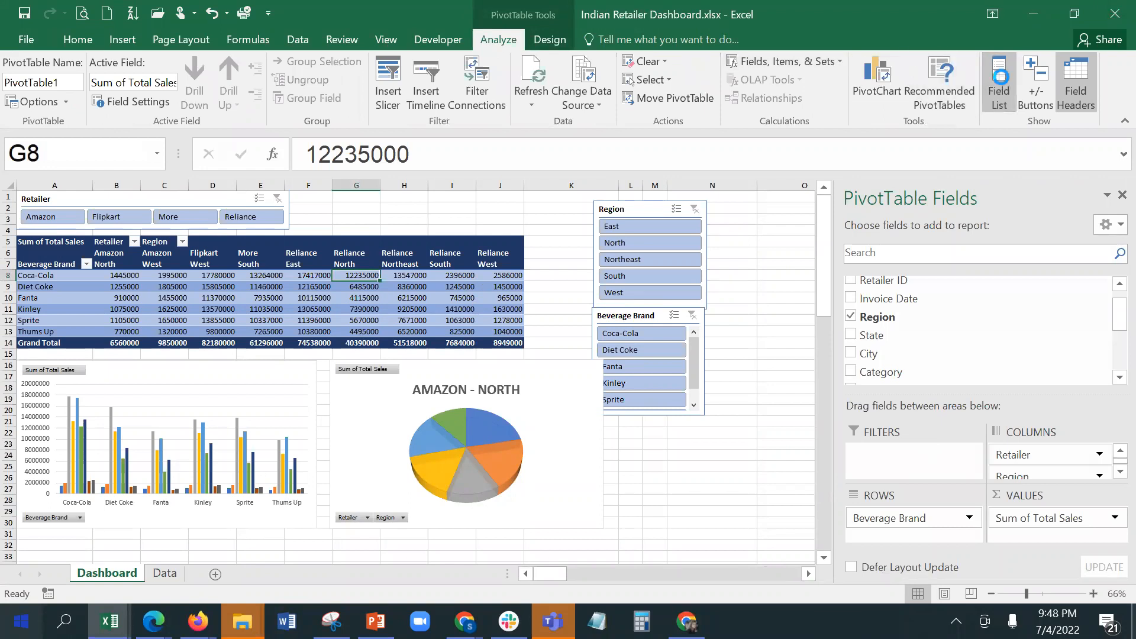
pyautogui.click(920, 343)
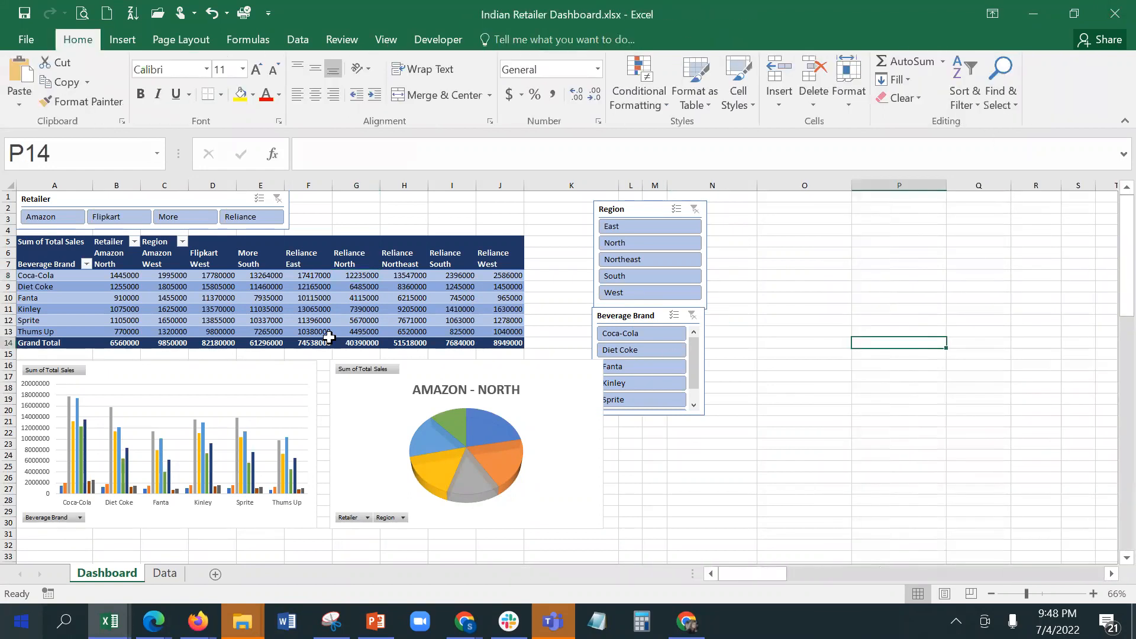
pyautogui.click(383, 296)
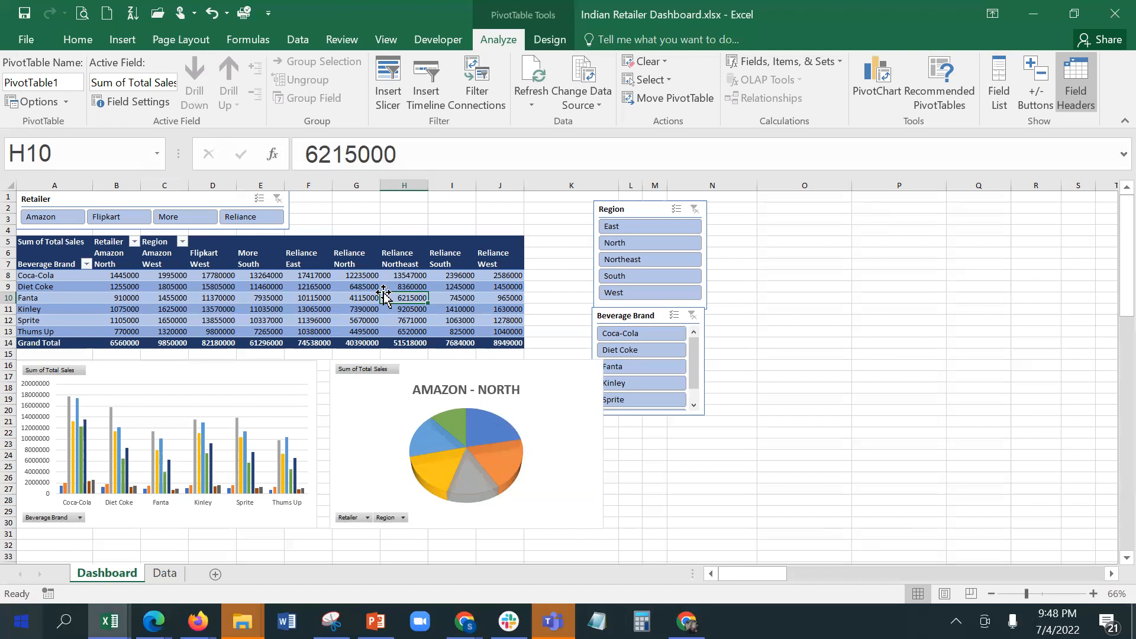
pyautogui.click(752, 288)
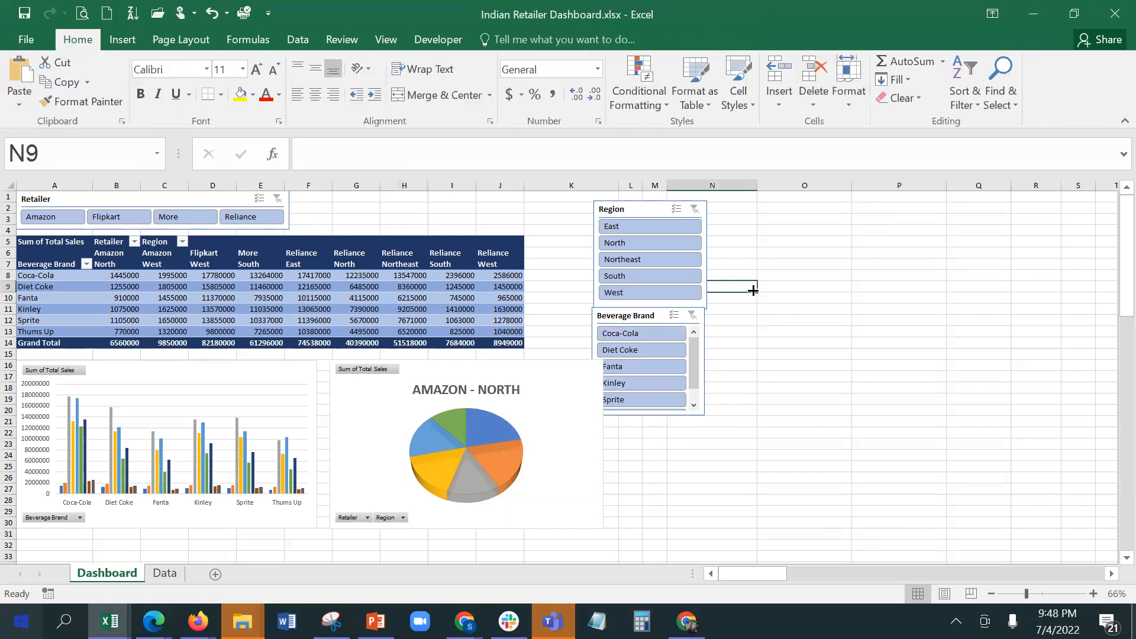
pyautogui.click(467, 289)
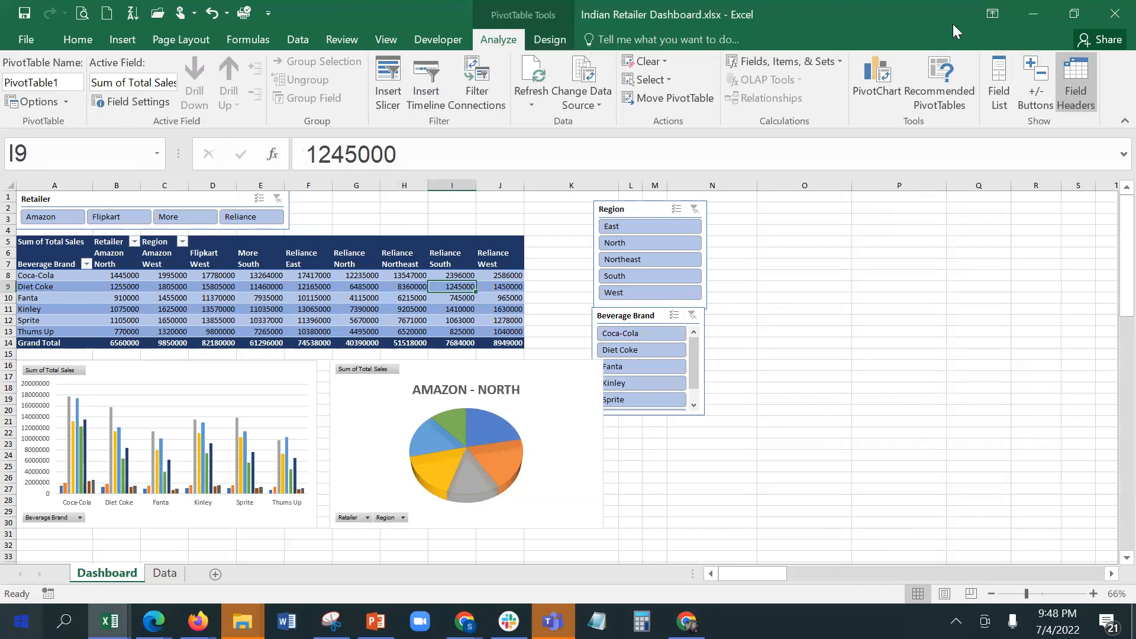
# Show the PivotTable field list again and check it by selecting a cell outside and a cell inside the pivot table.
pyautogui.click(997, 89)
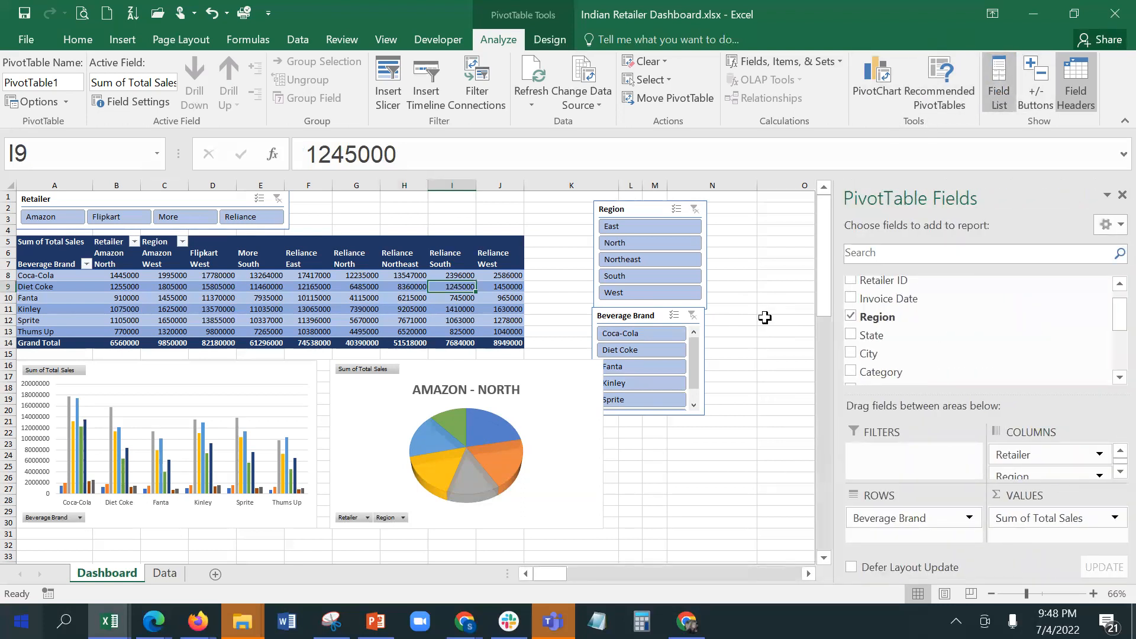
pyautogui.click(766, 274)
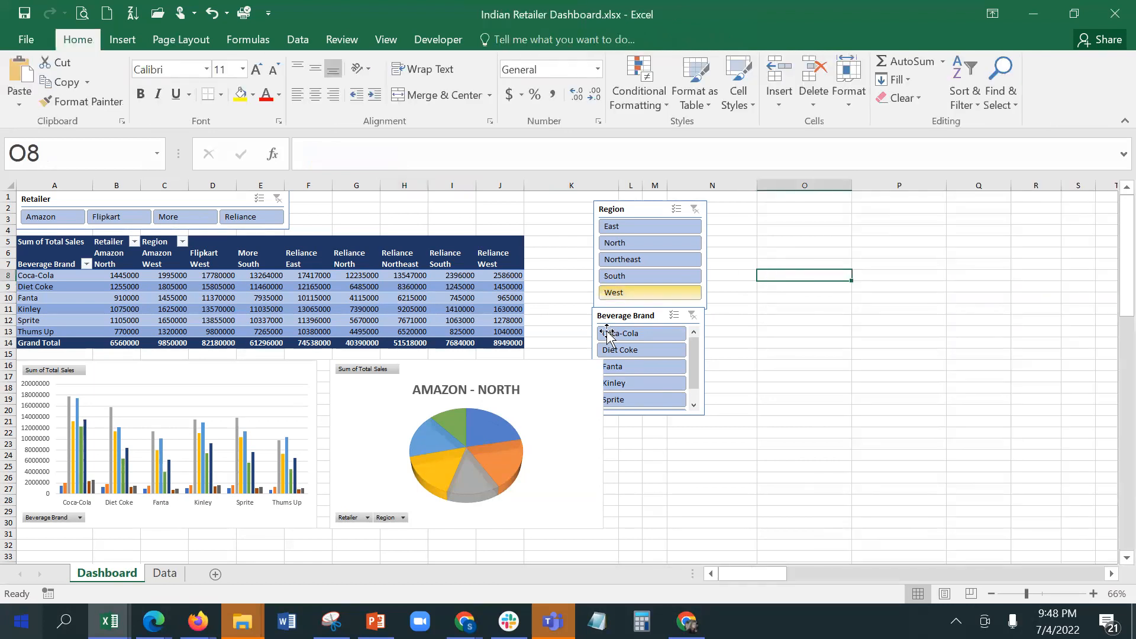
pyautogui.click(466, 287)
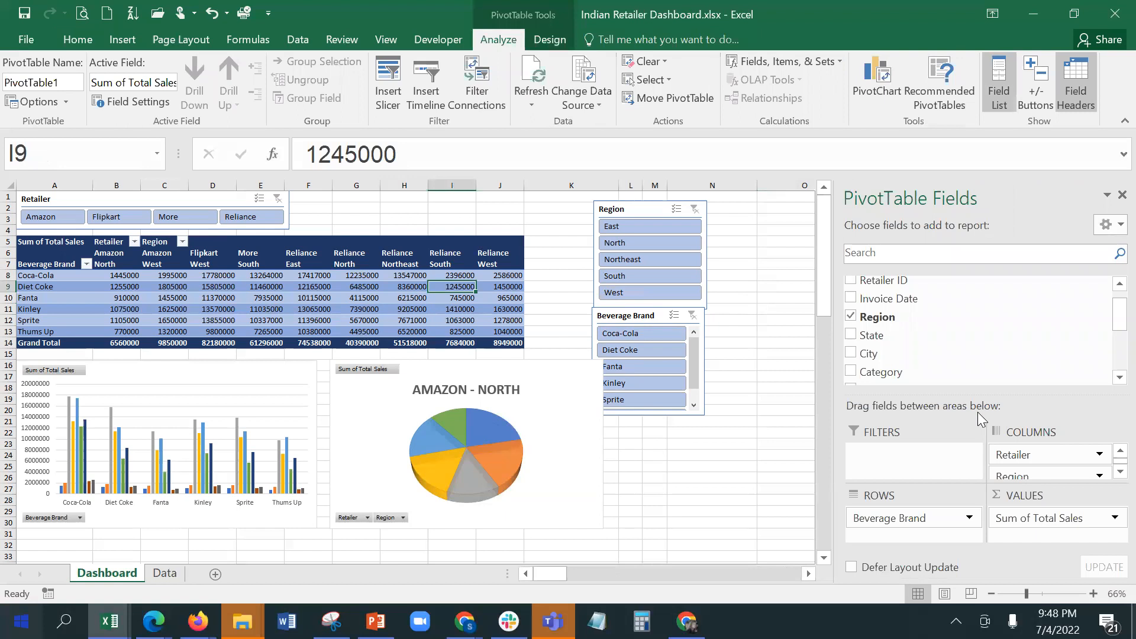
# Preview several recommended PivotTables and apply the one summing Retailer ID and Units Sold by Beverage Brand.
pyautogui.click(954, 102)
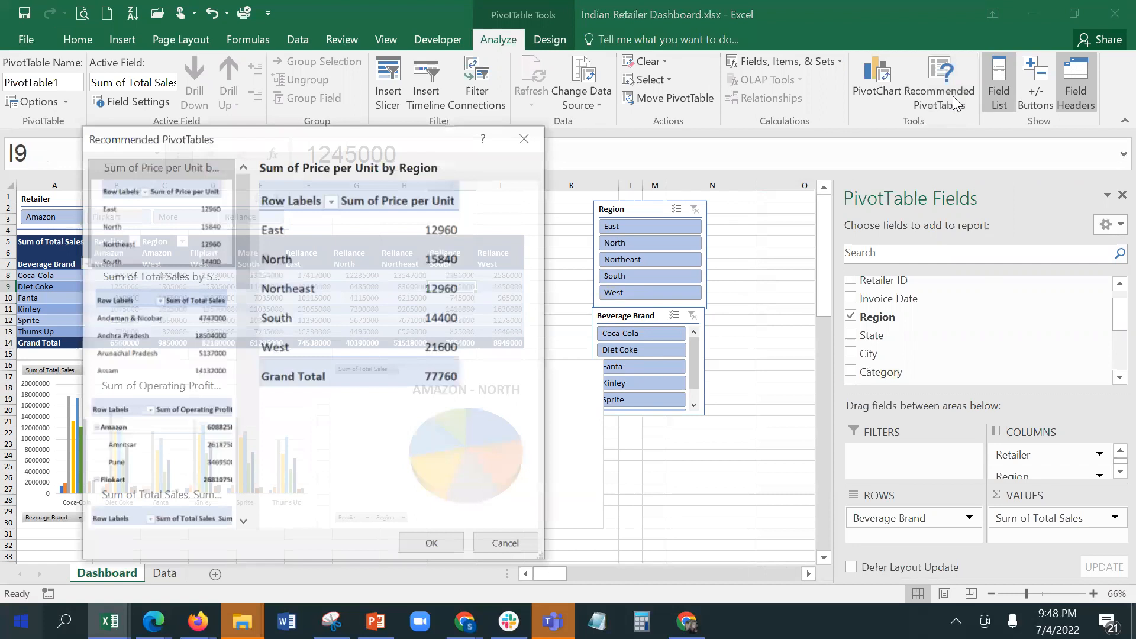
pyautogui.click(145, 339)
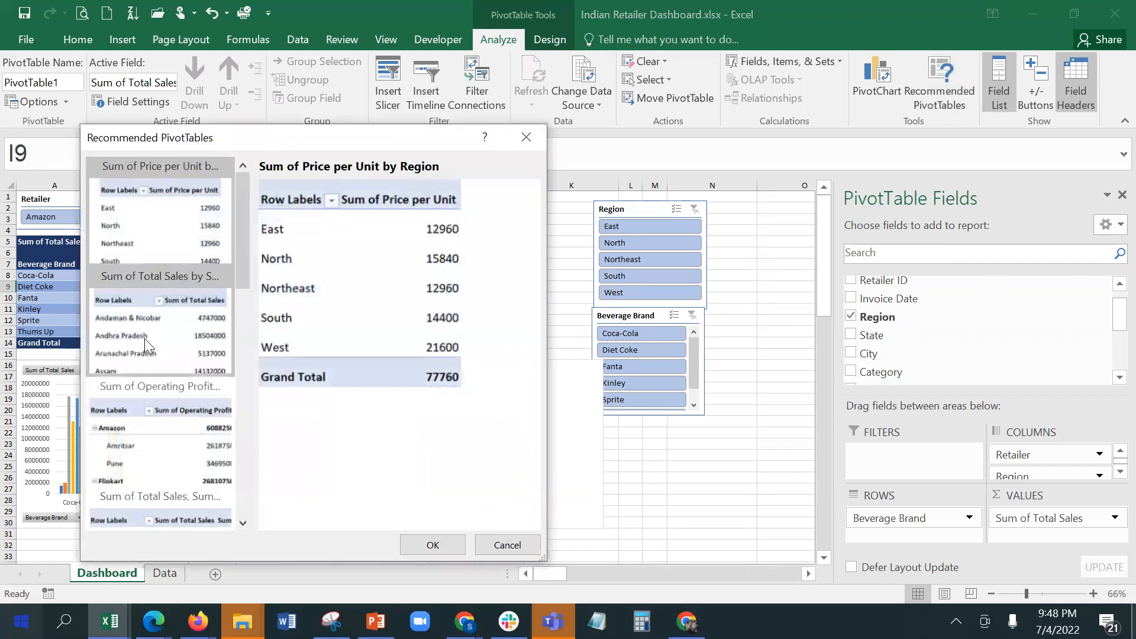
pyautogui.click(142, 407)
pyautogui.scroll(-5, 149, 429)
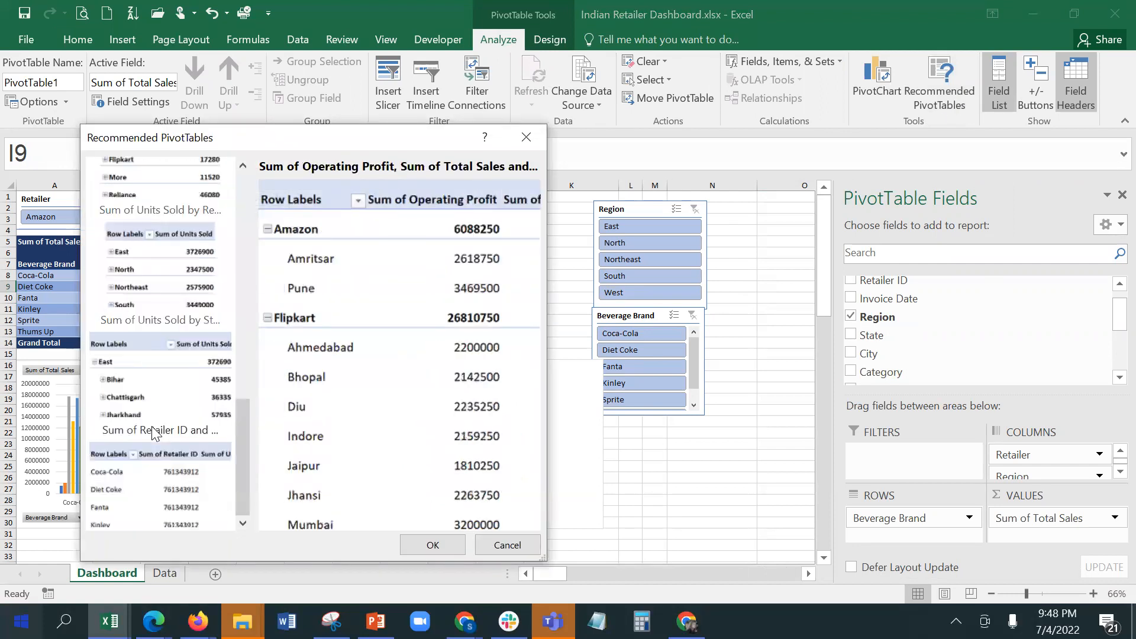
pyautogui.click(154, 491)
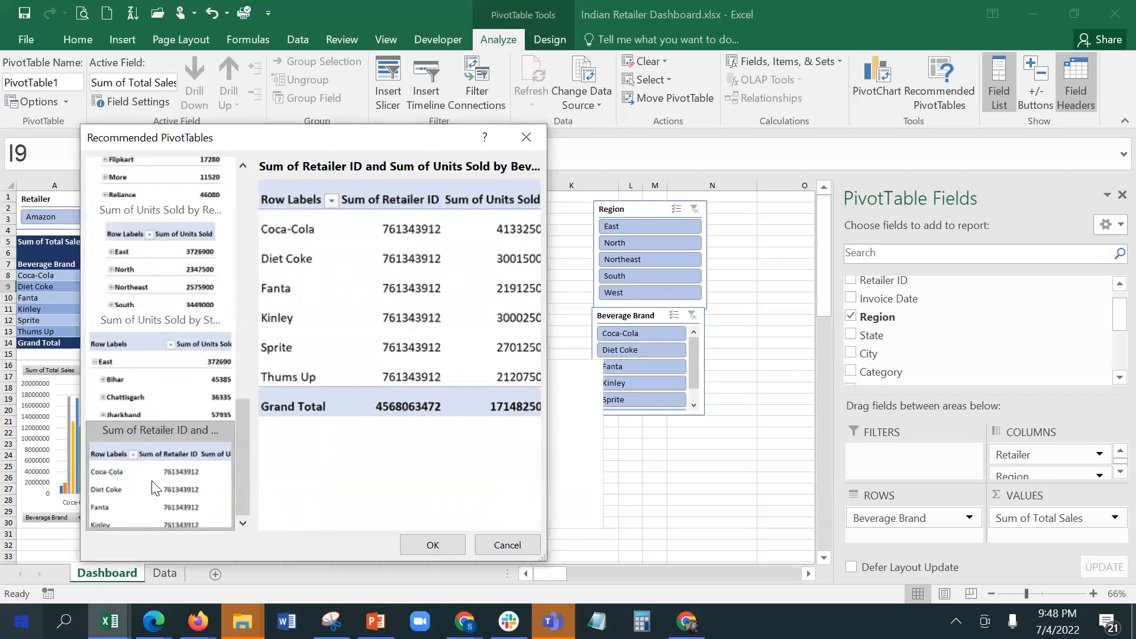
pyautogui.click(407, 542)
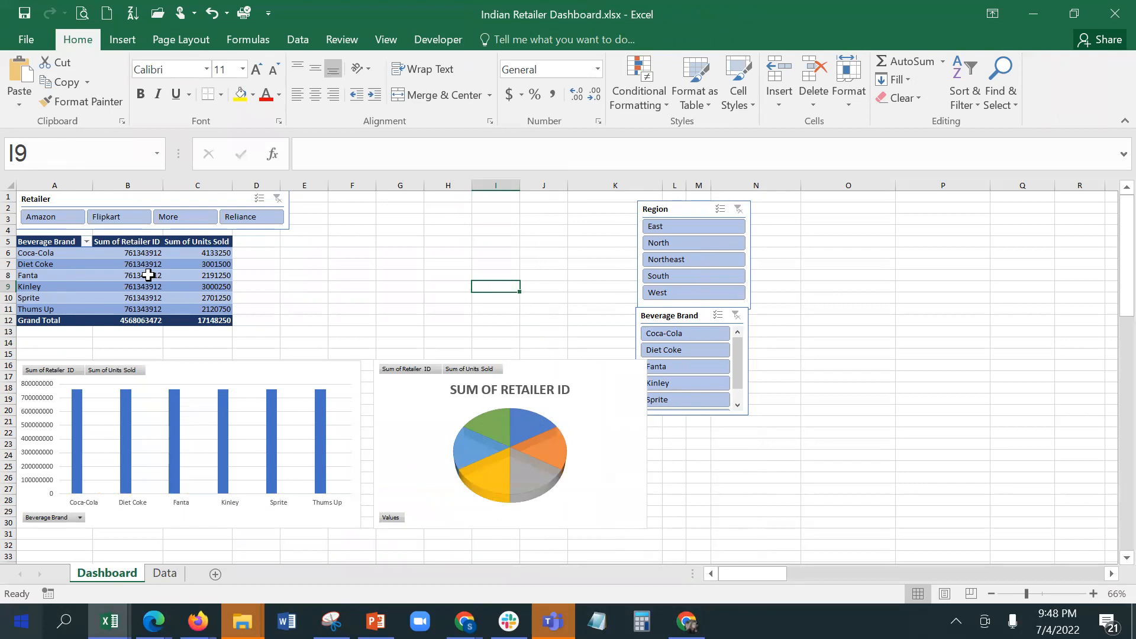
# Replace the pivot table layout with the recommended "Sum of Total Sales by State".
pyautogui.moveTo(148, 276)
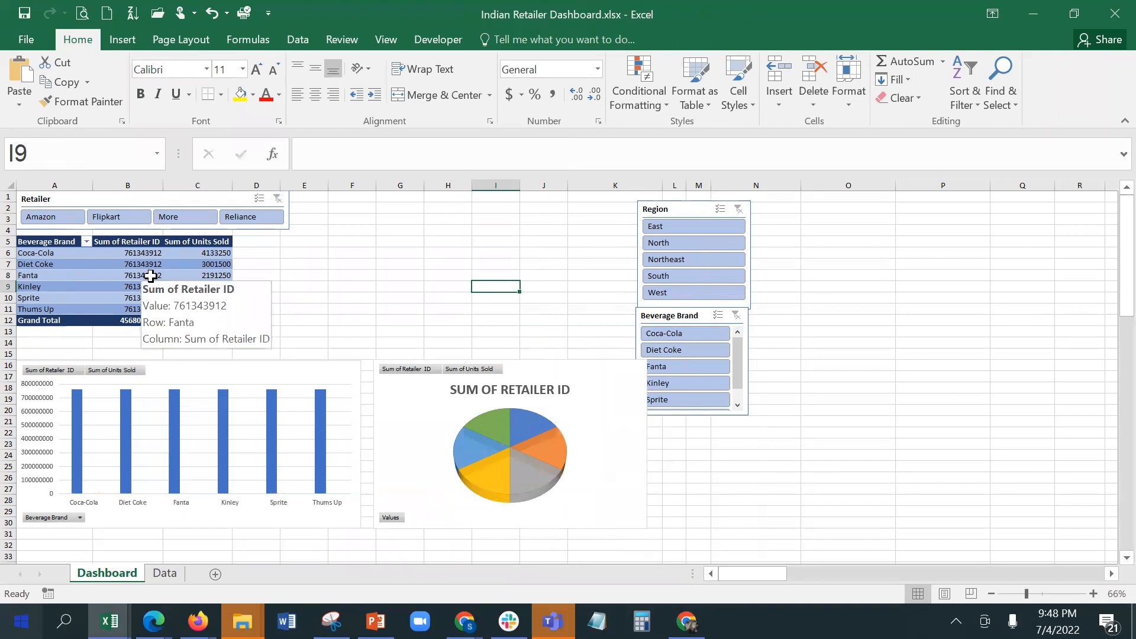
pyautogui.click(82, 271)
pyautogui.click(82, 266)
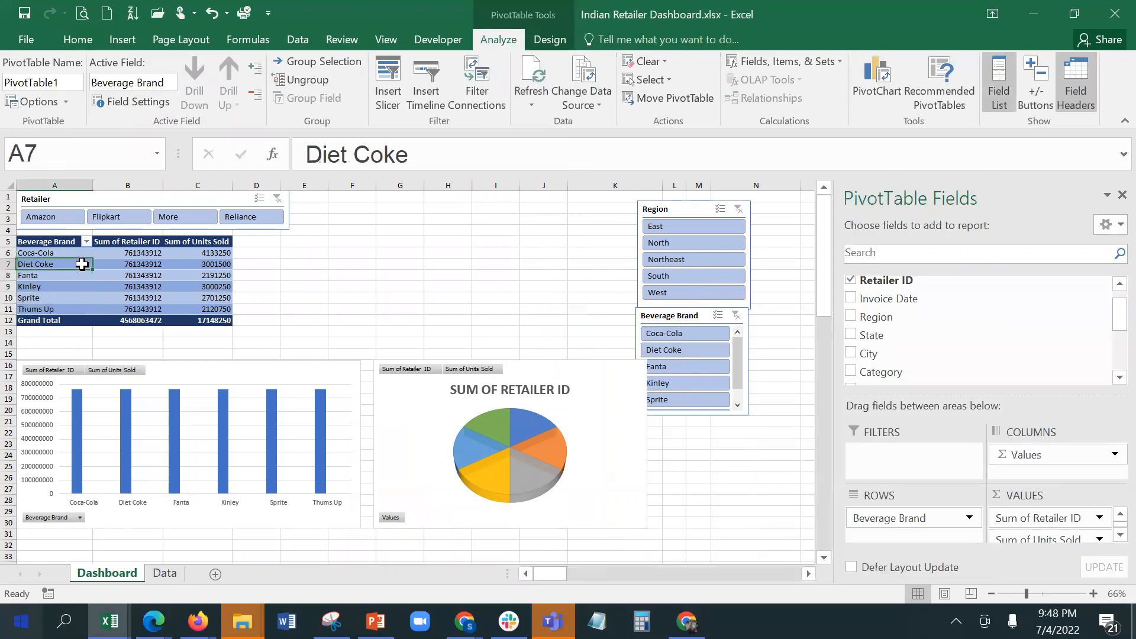
pyautogui.click(945, 71)
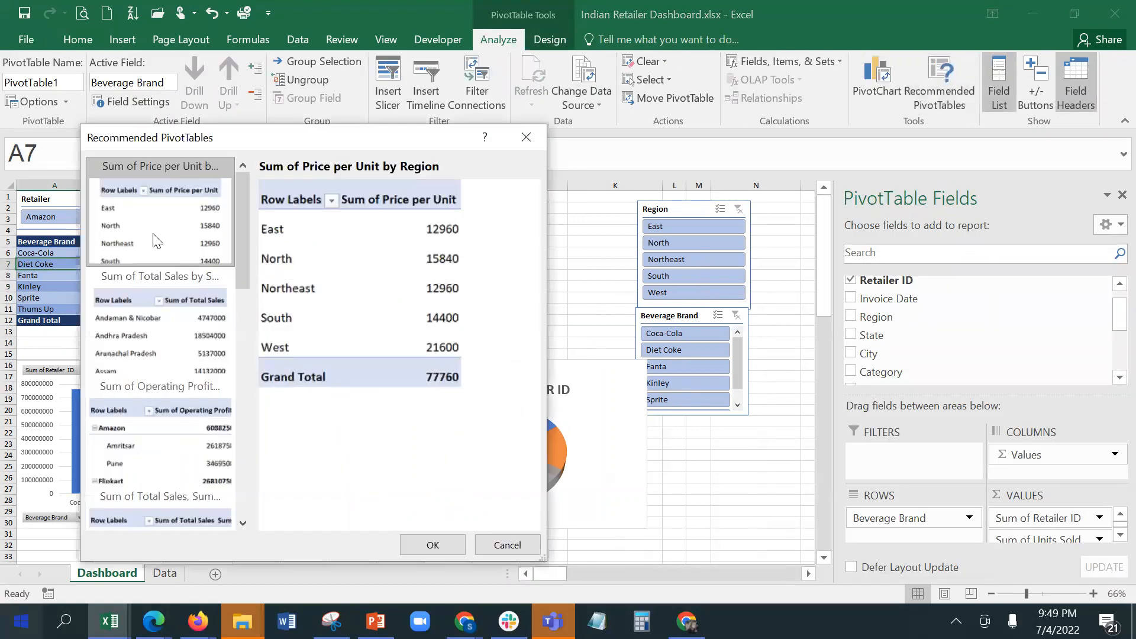
pyautogui.click(151, 346)
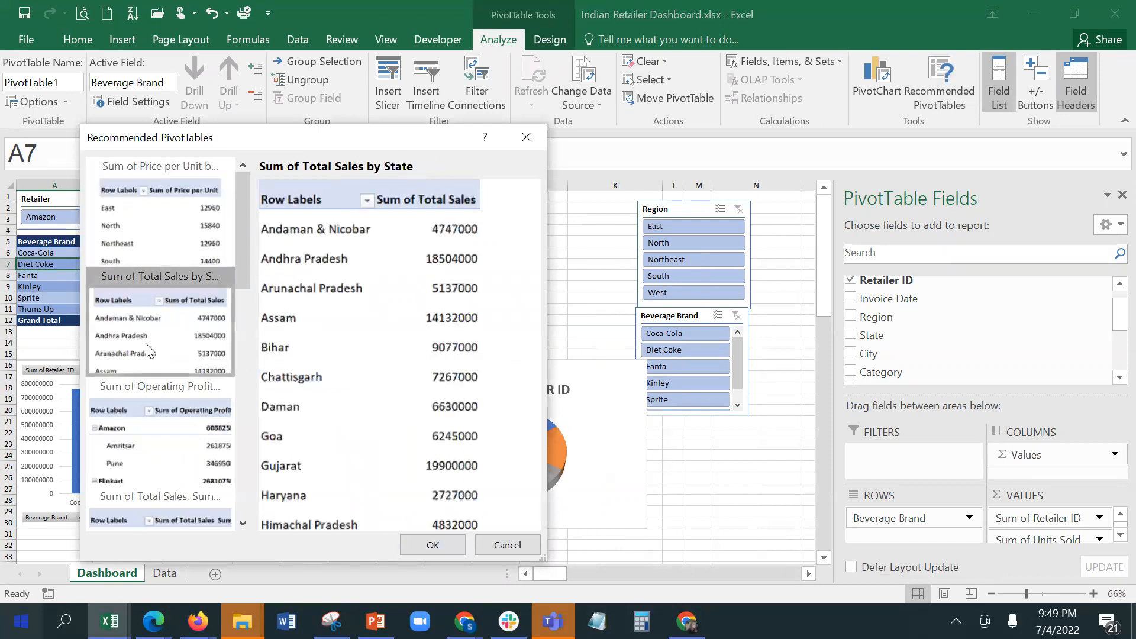
pyautogui.click(432, 545)
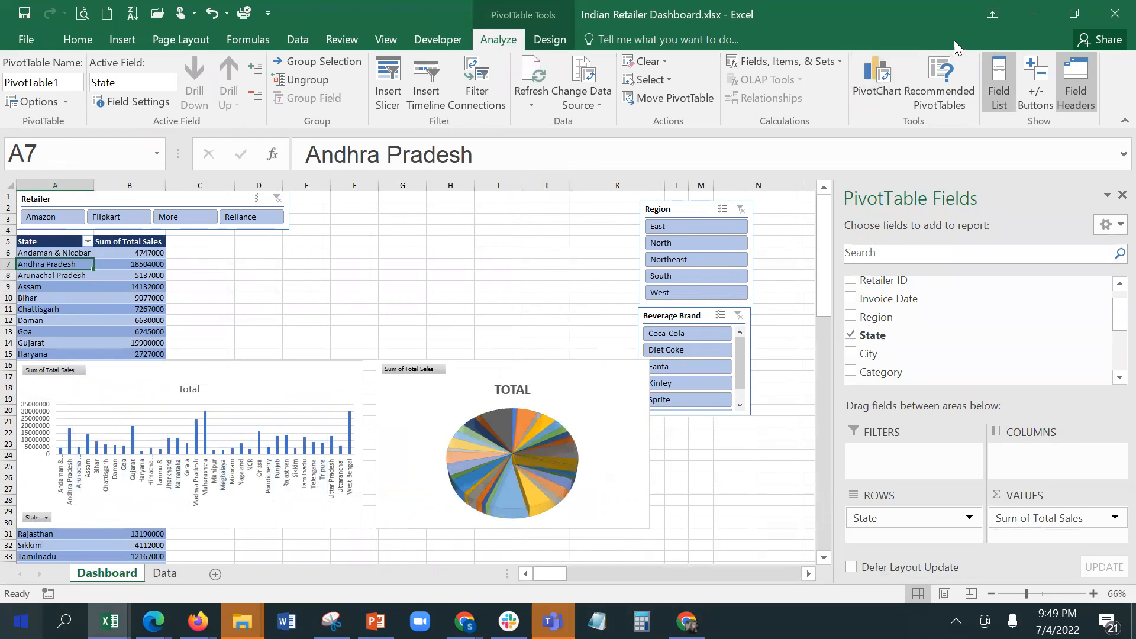
# Apply the recommended PivotTable summing Operating Profit, Total Sales and Price per Unit by Retailer and City.
pyautogui.click(955, 77)
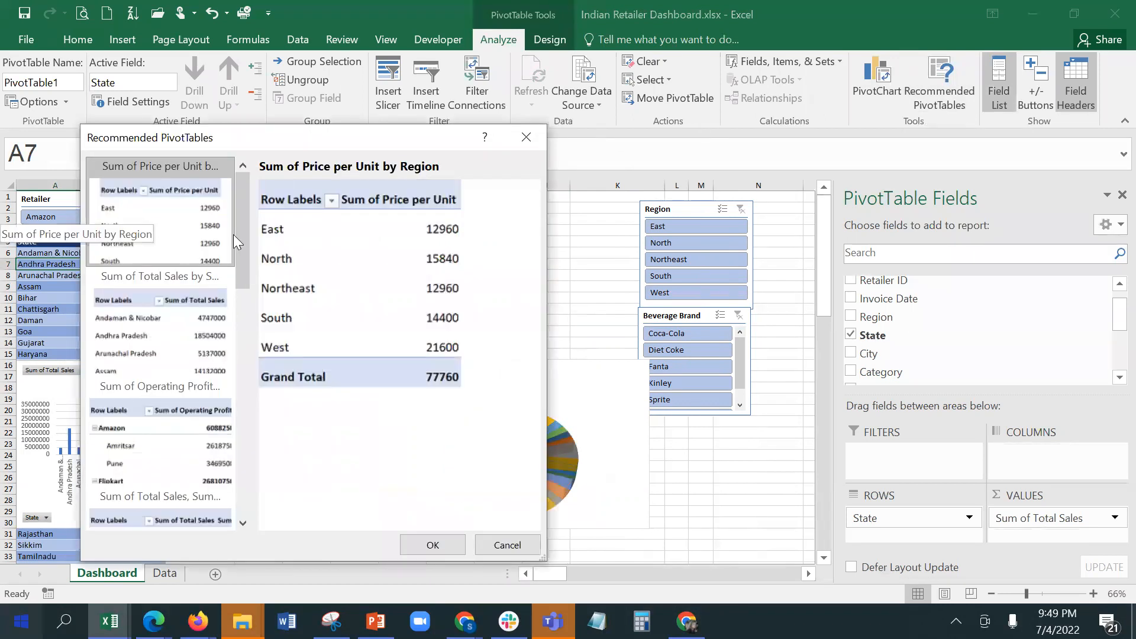
pyautogui.click(196, 449)
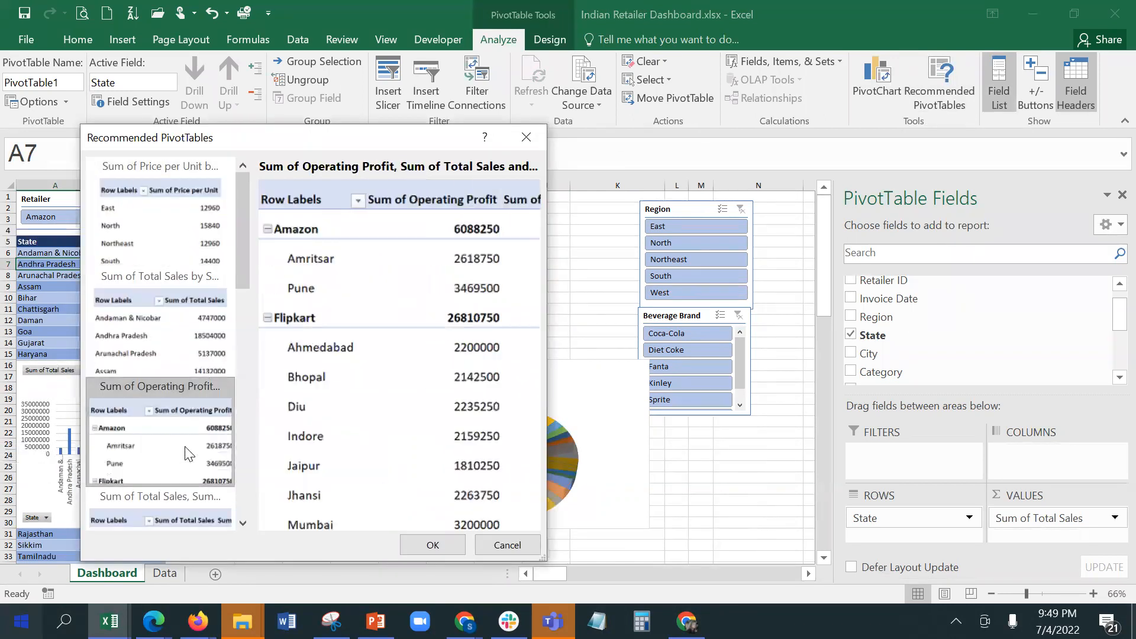
pyautogui.click(428, 547)
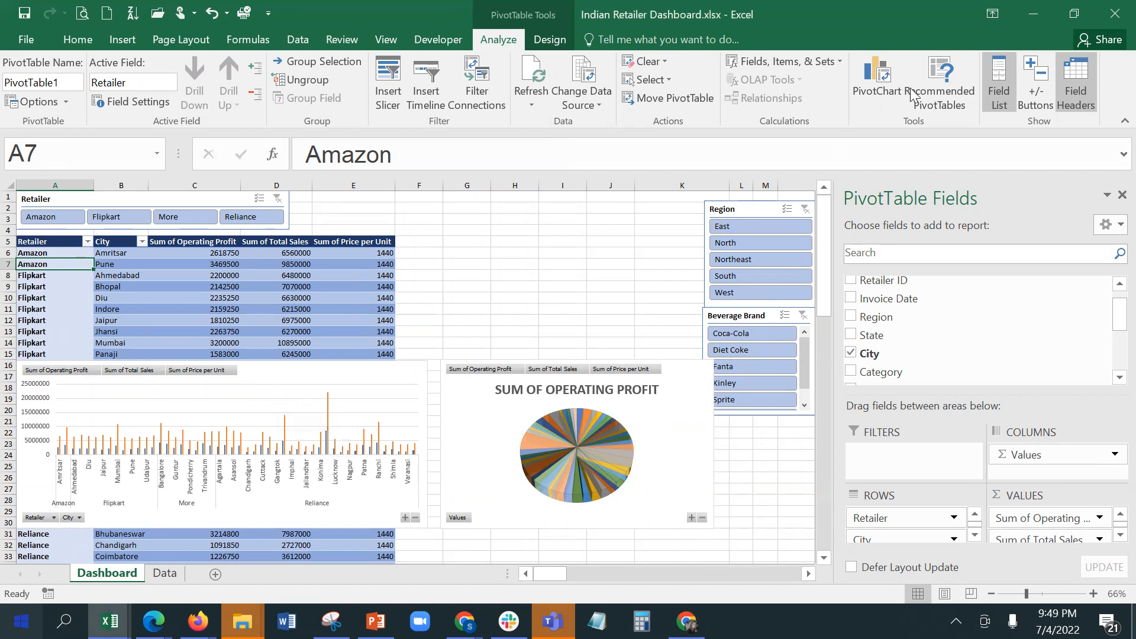
# Apply the recommended PivotTable summing Retailer ID and Units Sold by Beverage Brand, and add the Retailer field to the columns.
pyautogui.click(941, 71)
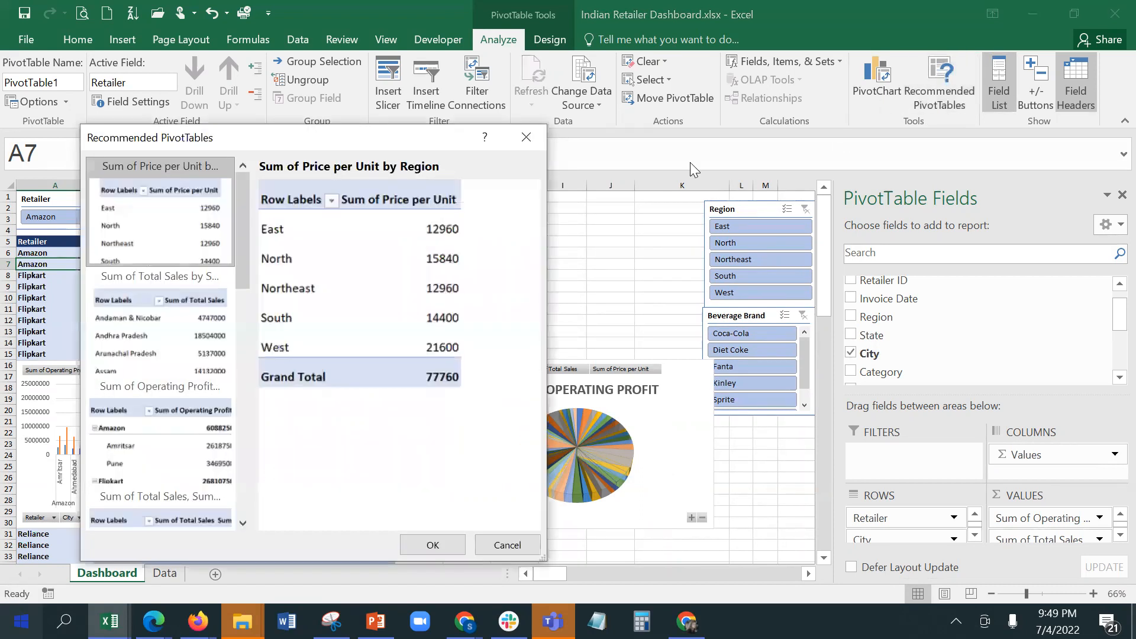
pyautogui.moveTo(239, 231); pyautogui.dragTo(226, 509)
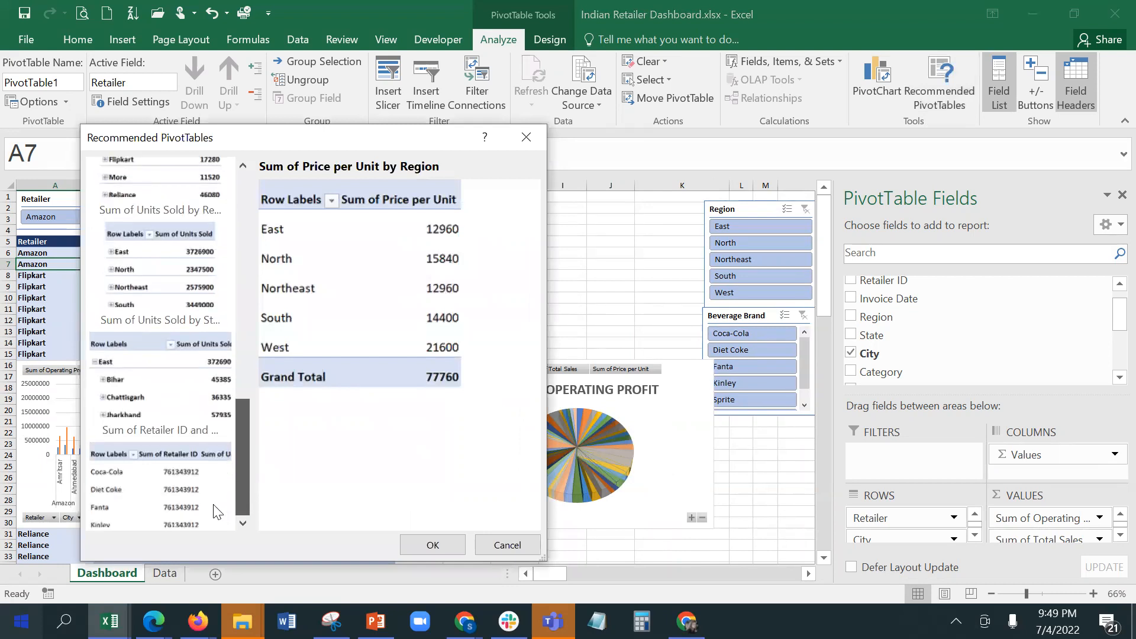
pyautogui.click(204, 506)
pyautogui.click(413, 544)
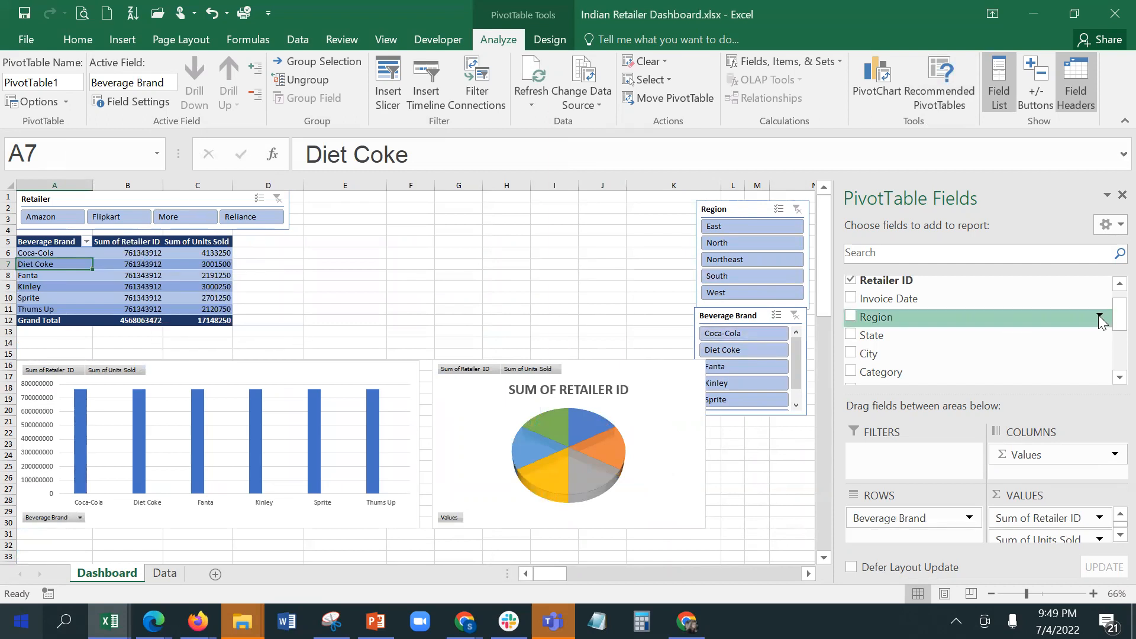
pyautogui.scroll(1, 1110, 296)
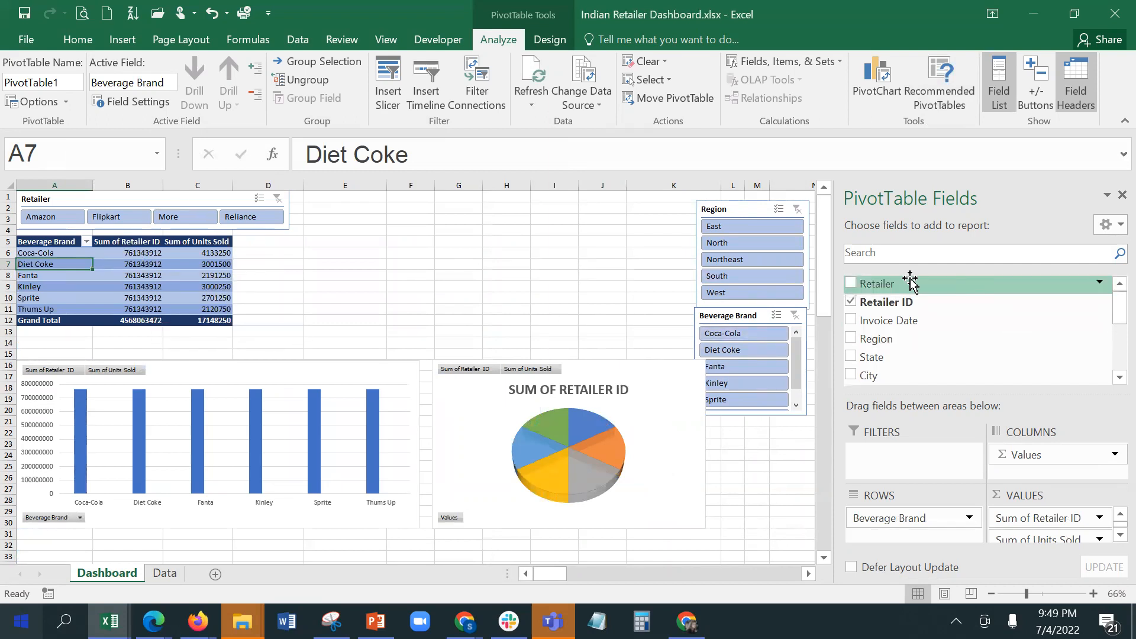
pyautogui.moveTo(910, 283)
pyautogui.mouseDown()
pyautogui.moveTo(923, 332)
pyautogui.moveTo(920, 470)
pyautogui.moveTo(1092, 467)
pyautogui.moveTo(1088, 449)
pyautogui.mouseUp()
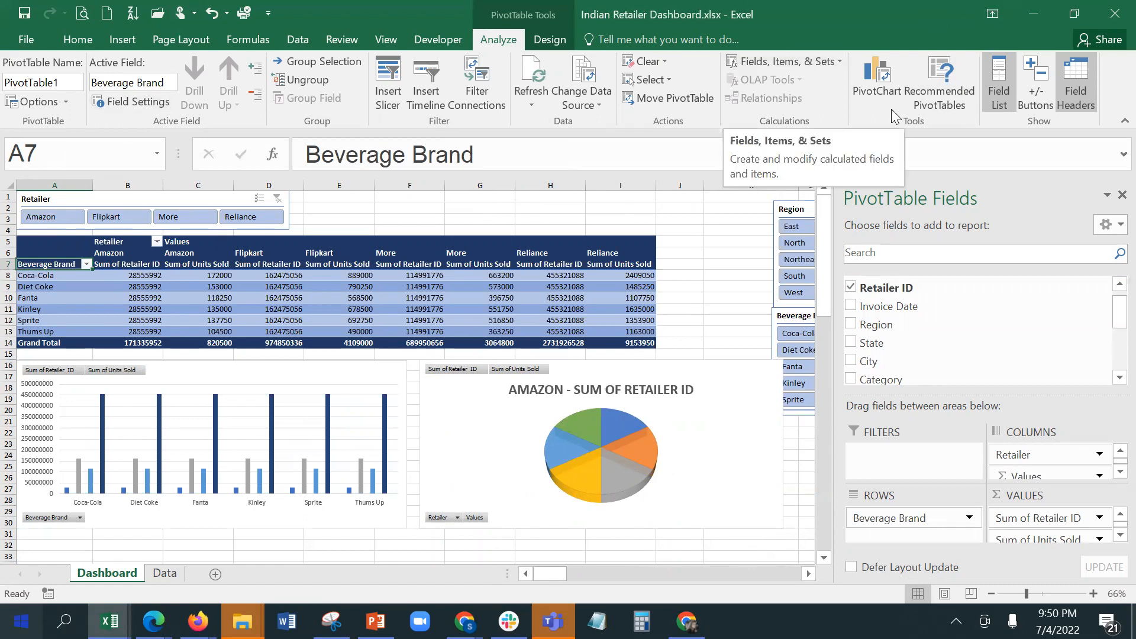
# Check the pivot table's data source range without changing it.
pyautogui.click(568, 66)
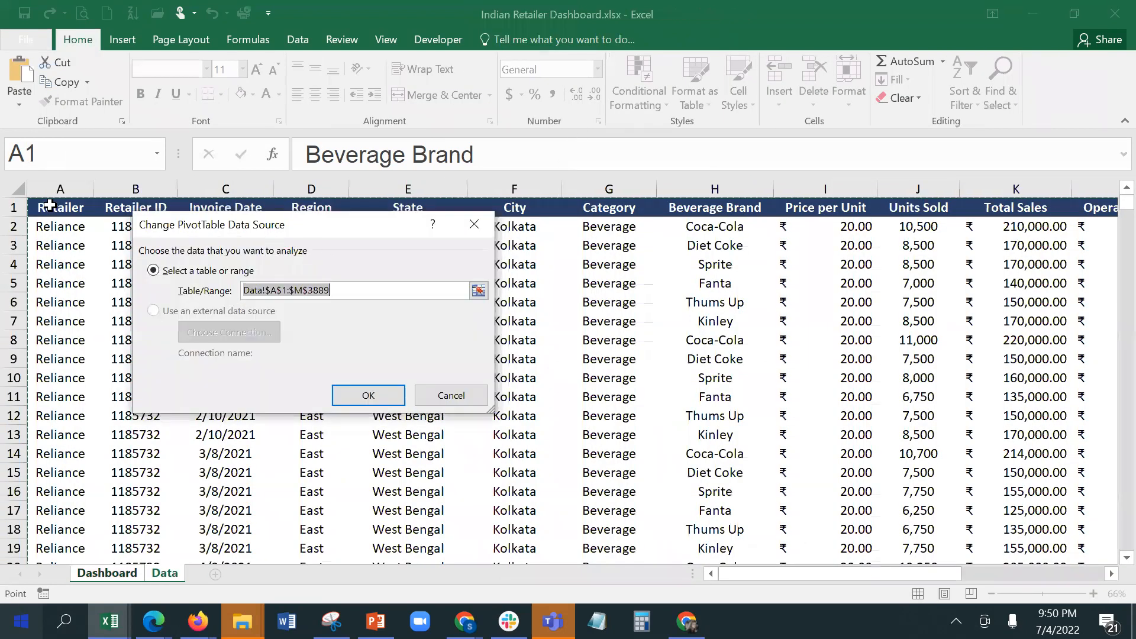
pyautogui.click(449, 395)
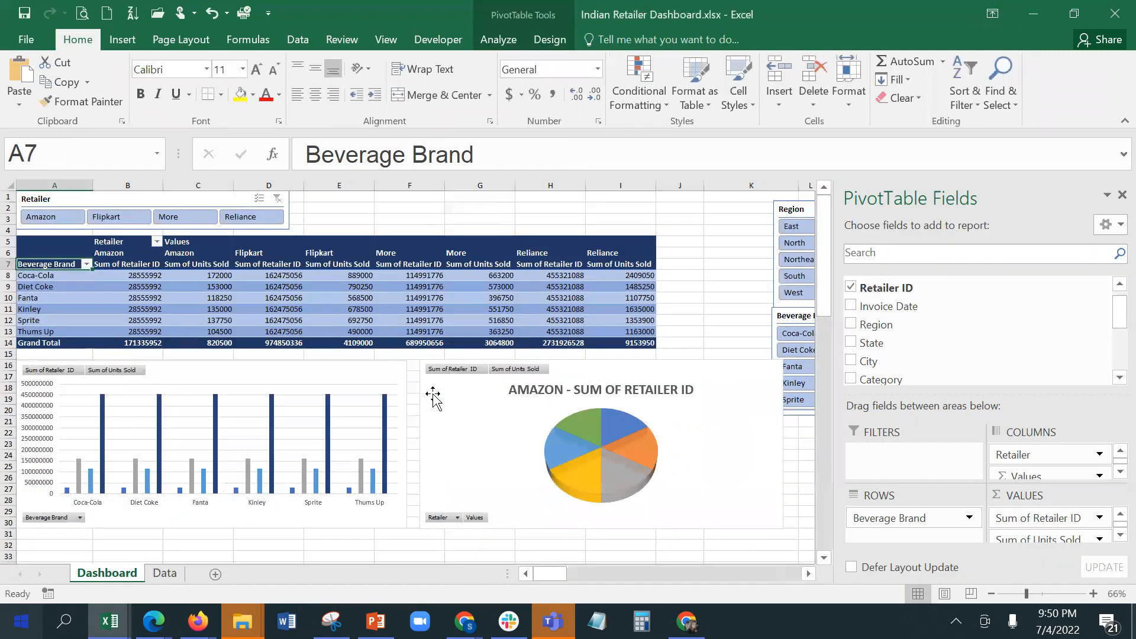
# Disconnect the Retailer slicer from the pivot table in its filter connections.
pyautogui.click(496, 42)
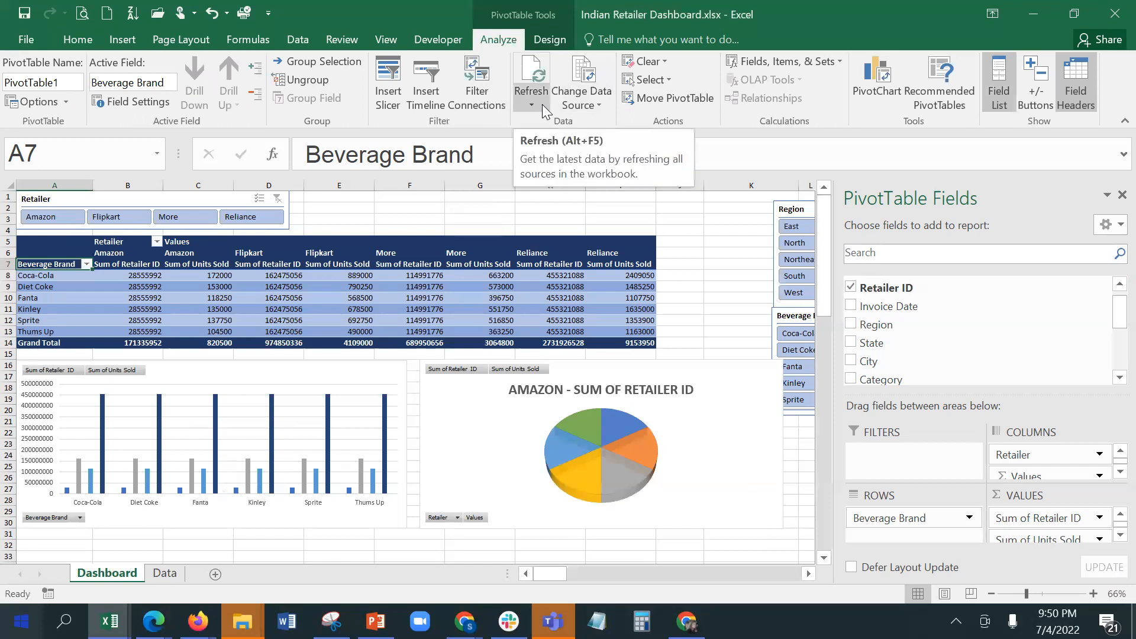
pyautogui.click(484, 108)
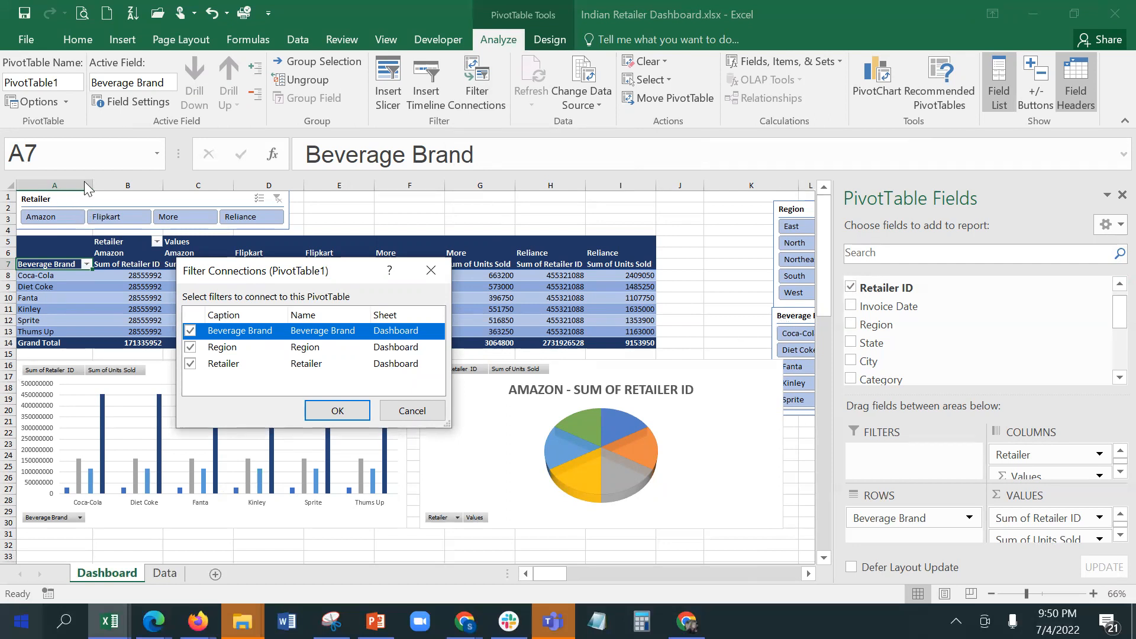
pyautogui.click(190, 368)
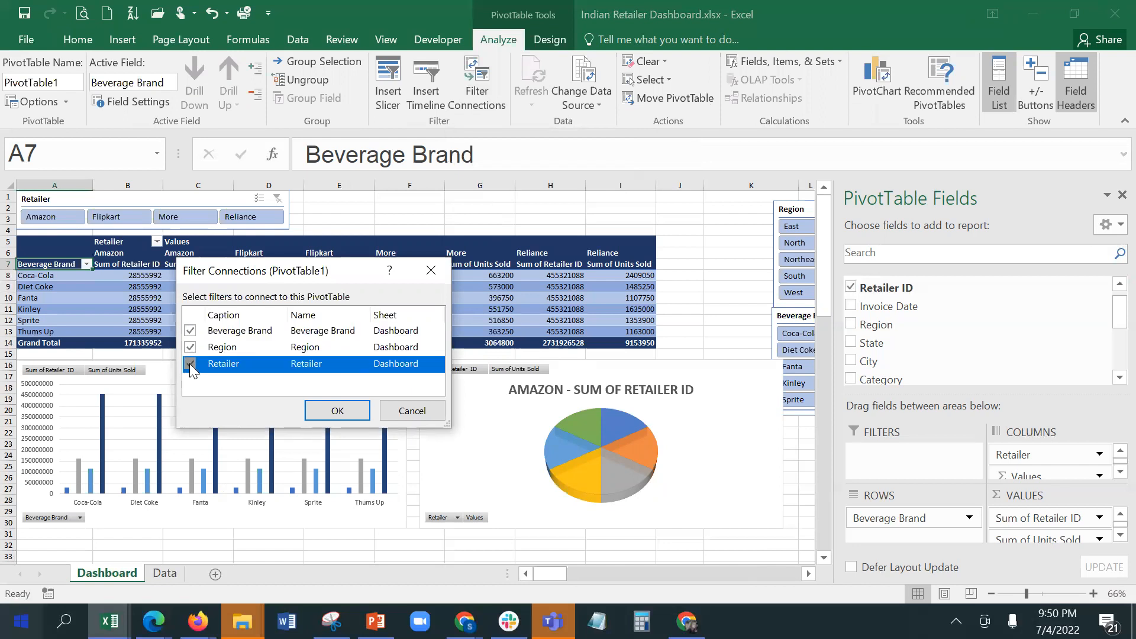
pyautogui.click(333, 411)
# Test the disconnected Retailer slicer with Amazon, More and finally Reliance, then select a value cell in the pivot table.
pyautogui.click(47, 217)
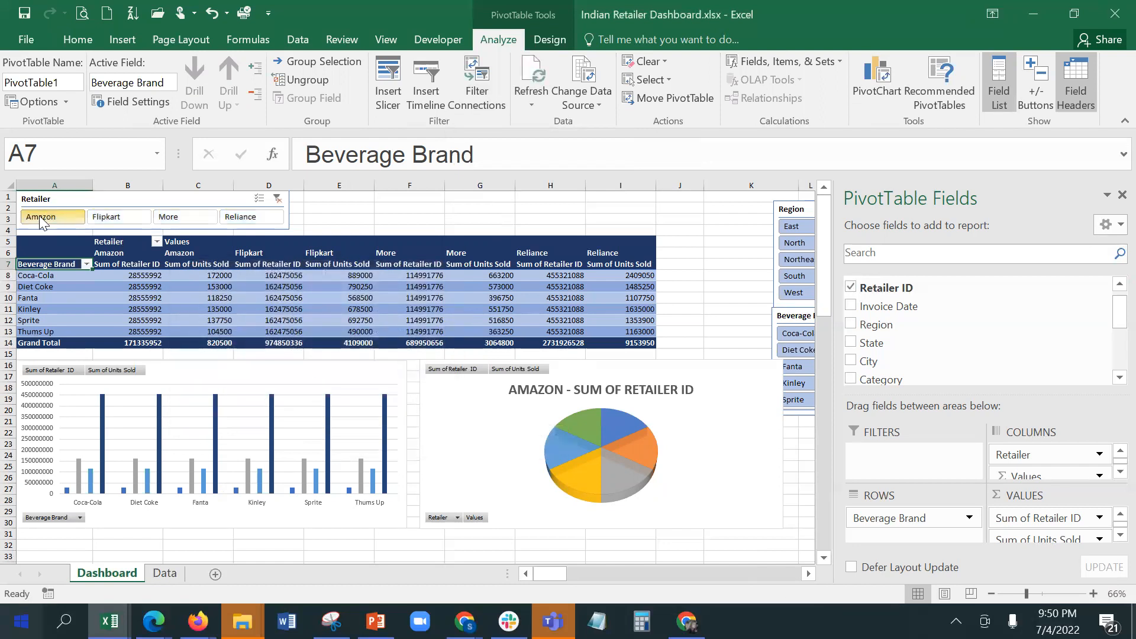
pyautogui.click(177, 216)
pyautogui.click(249, 216)
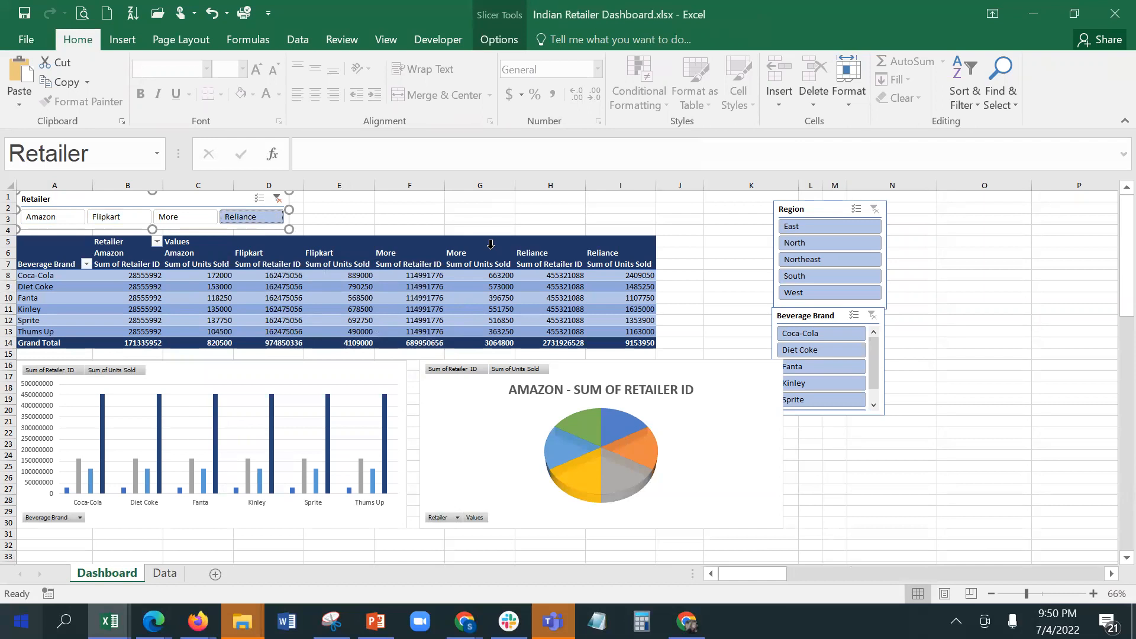
pyautogui.click(360, 239)
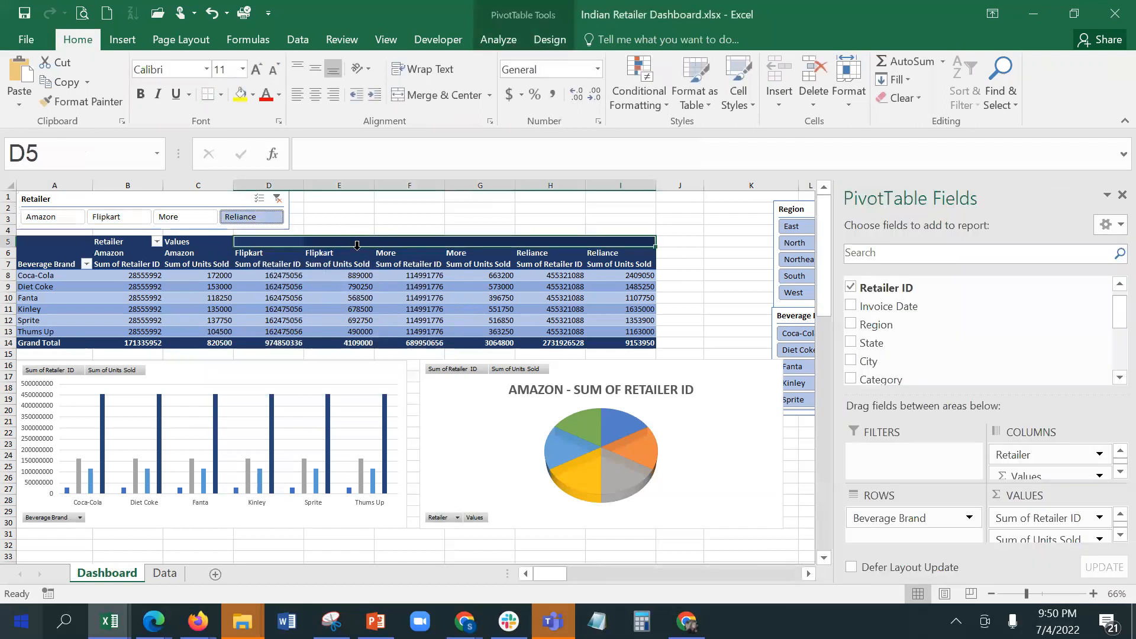
pyautogui.click(349, 286)
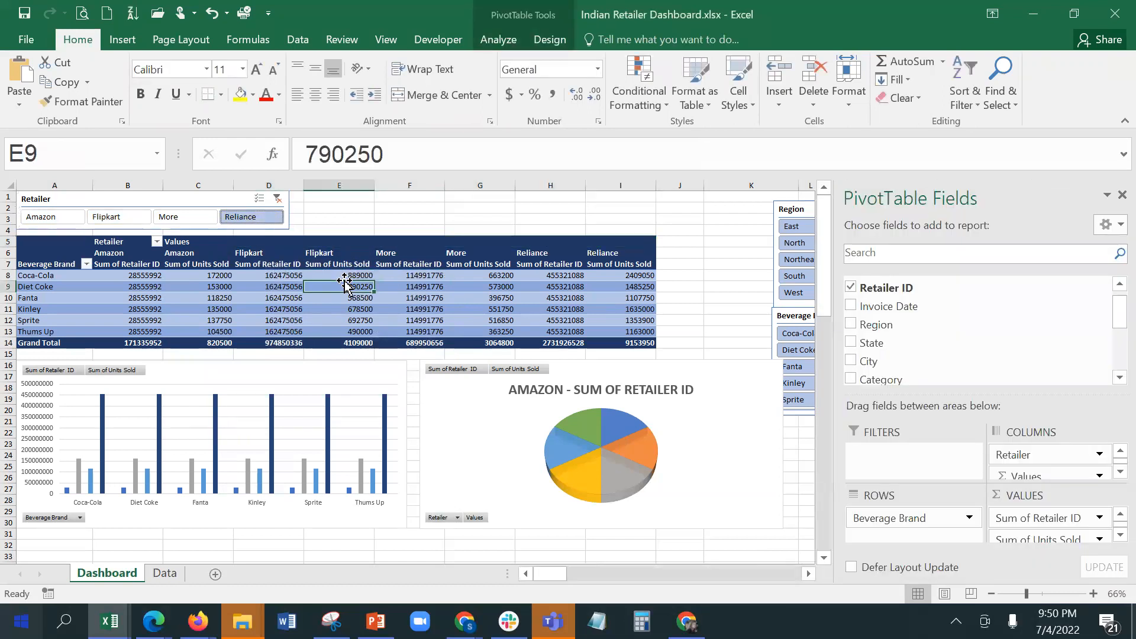
# Reconnect the Retailer slicer to the pivot table in its filter connections and clear the slicer's filter.
pyautogui.click(493, 37)
pyautogui.click(482, 78)
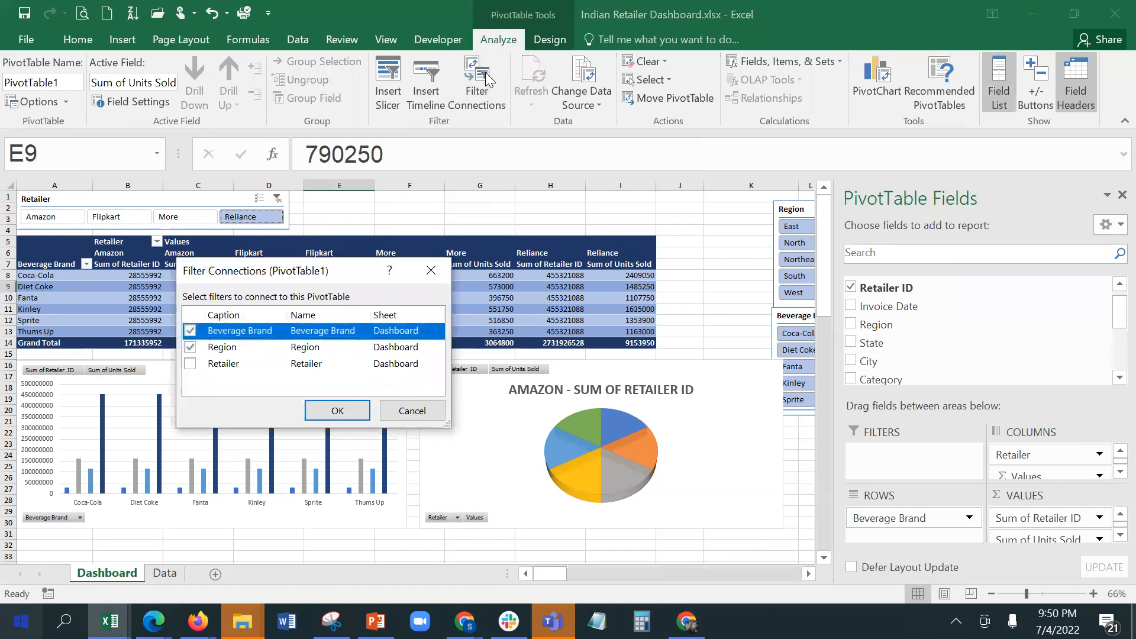
pyautogui.click(190, 364)
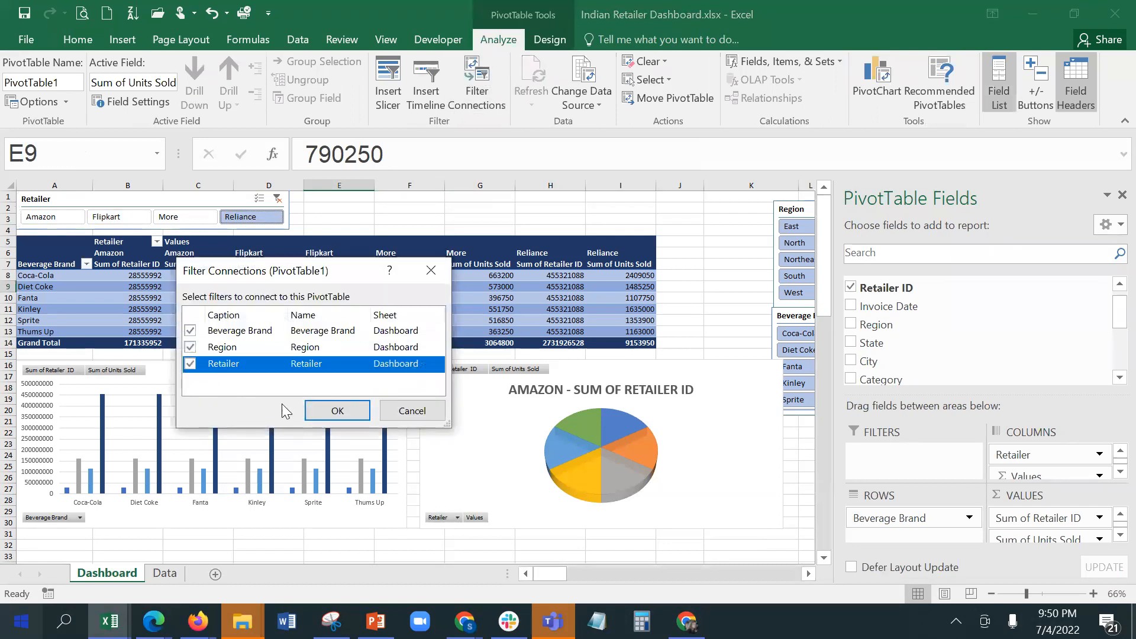
pyautogui.click(336, 411)
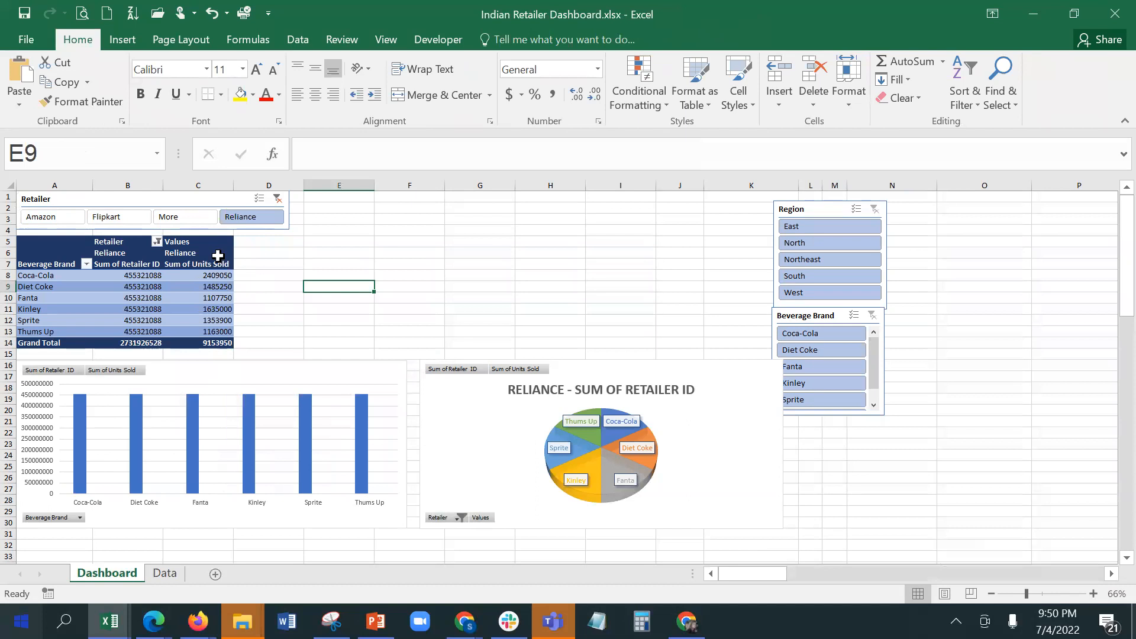
pyautogui.click(276, 199)
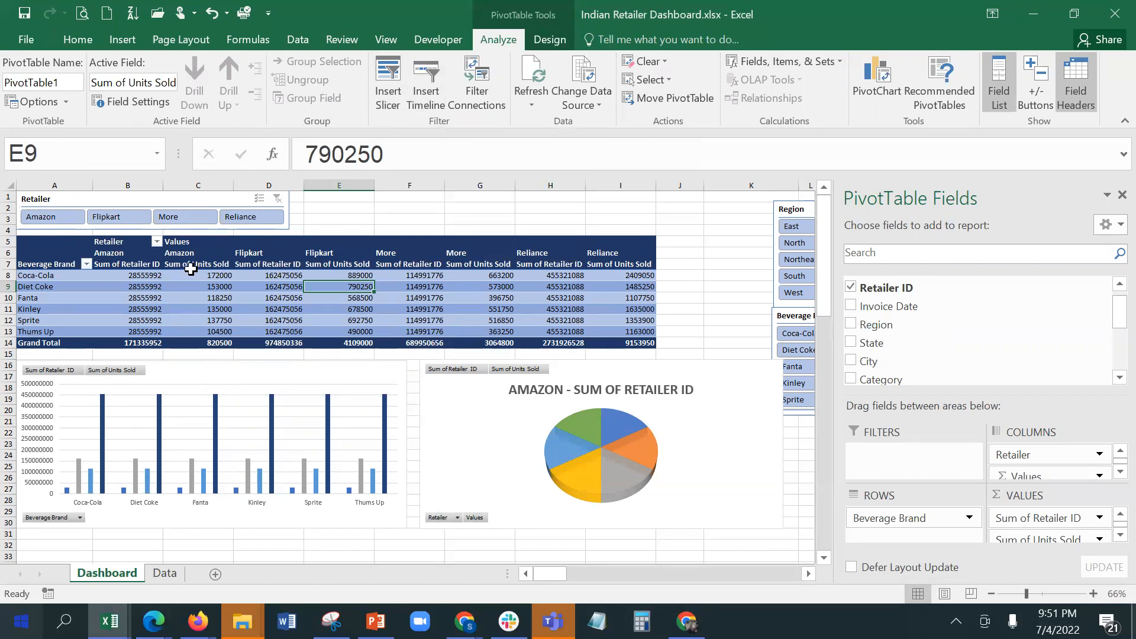
# Check which active field belongs to the Coca-Cola label, the Amazon headings and the Sum of Units Sold heading.
pyautogui.click(37, 277)
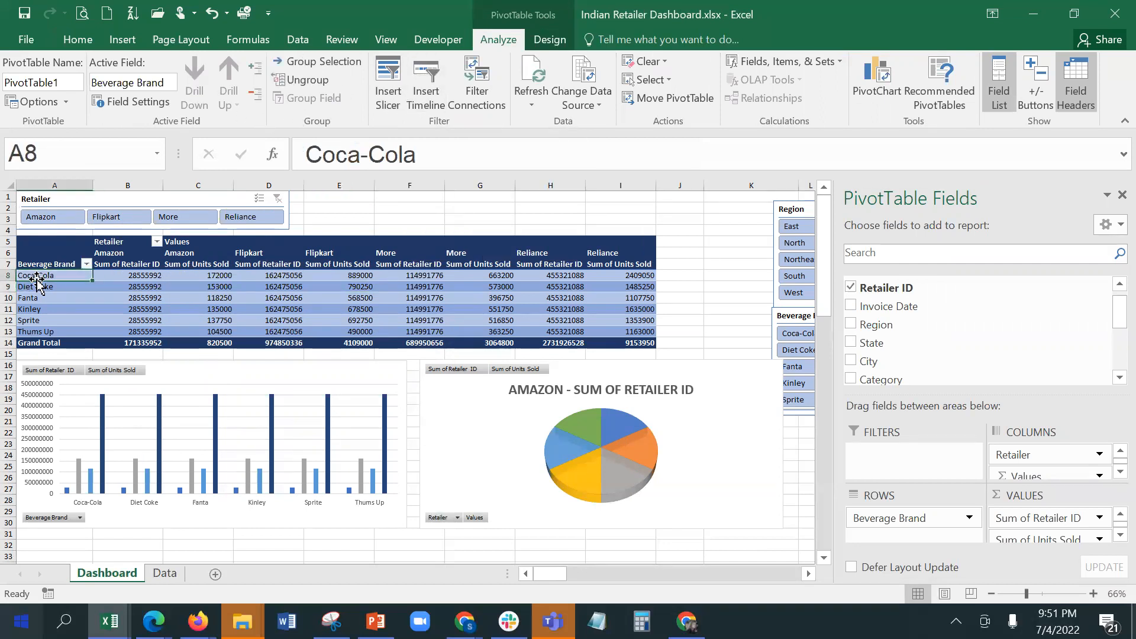
pyautogui.click(109, 253)
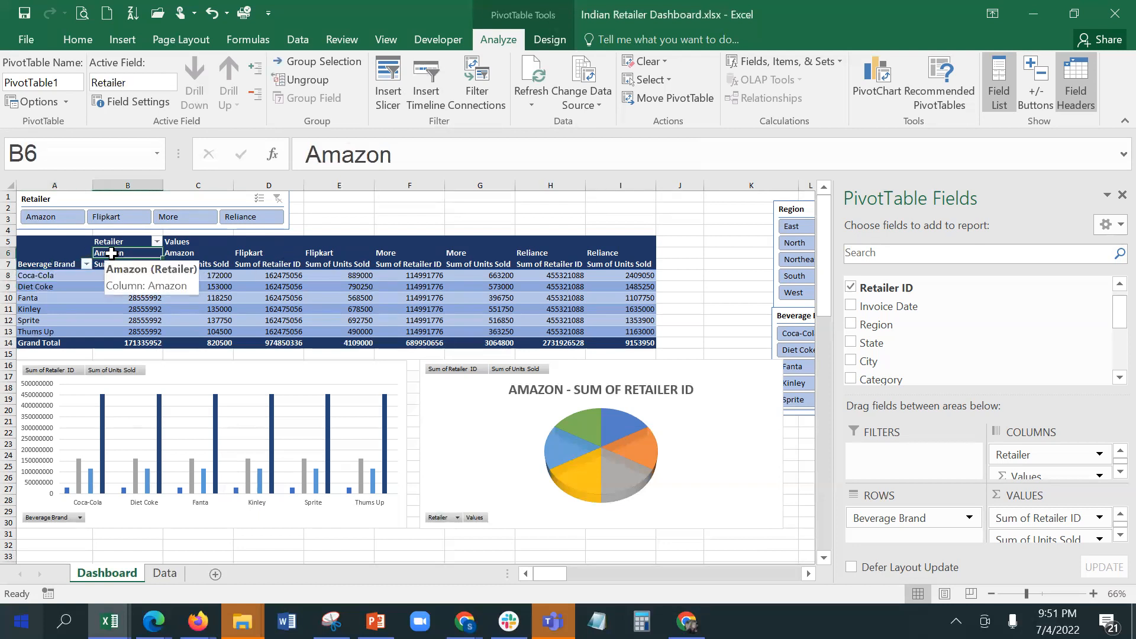
pyautogui.click(178, 252)
pyautogui.click(183, 263)
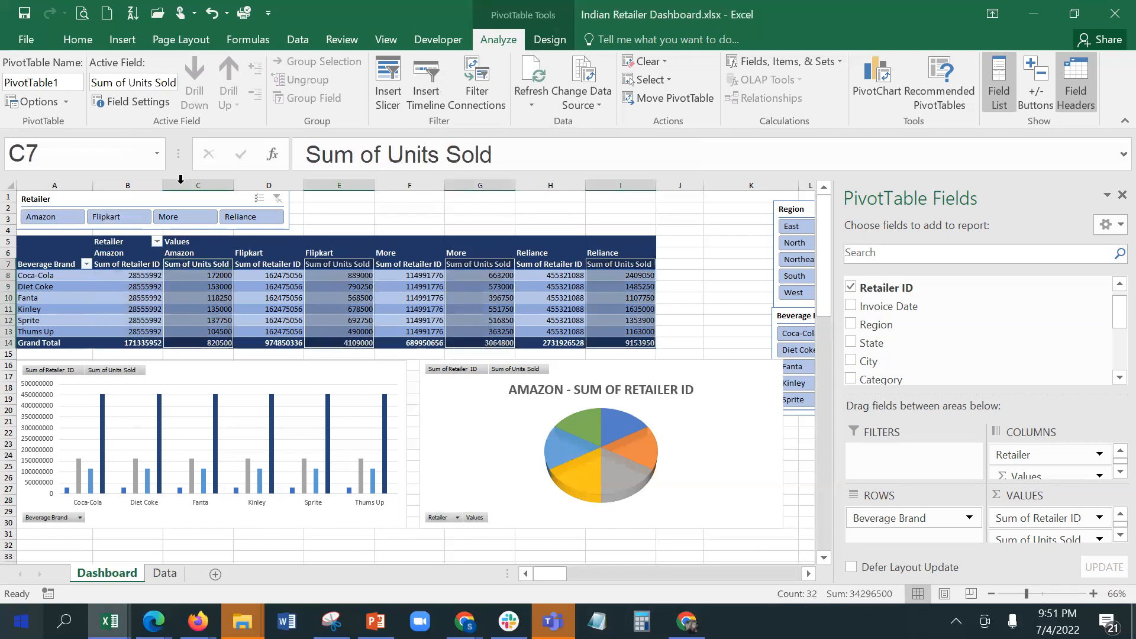
# Review the summary and Show Values As settings of the Sum of Units Sold field without changing them.
pyautogui.click(143, 104)
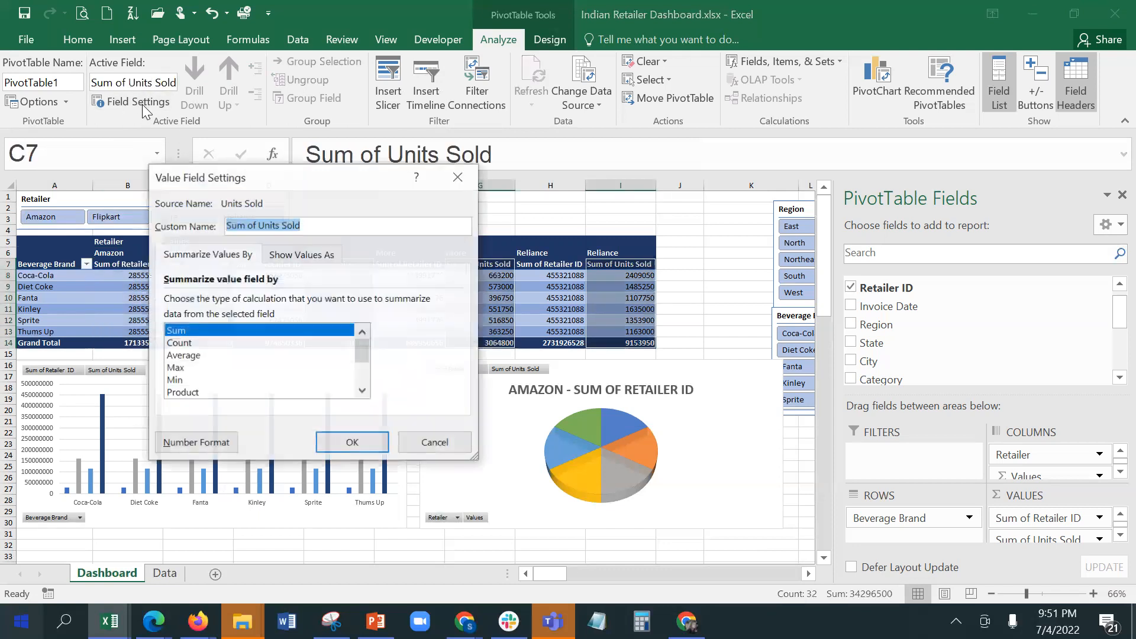
pyautogui.click(290, 256)
pyautogui.click(225, 255)
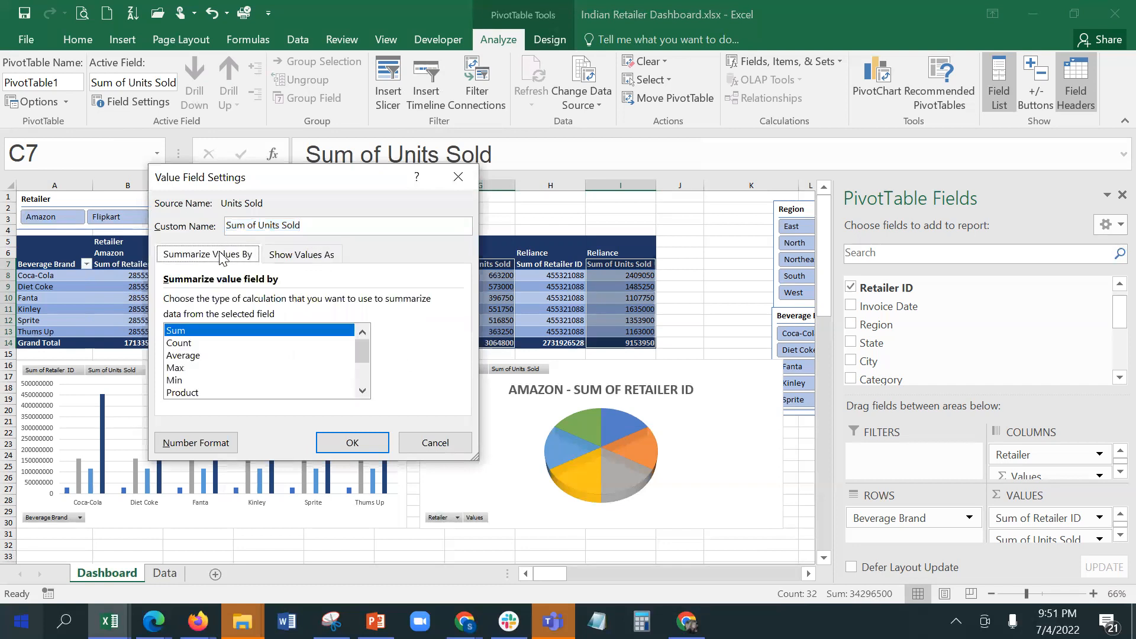
pyautogui.click(349, 443)
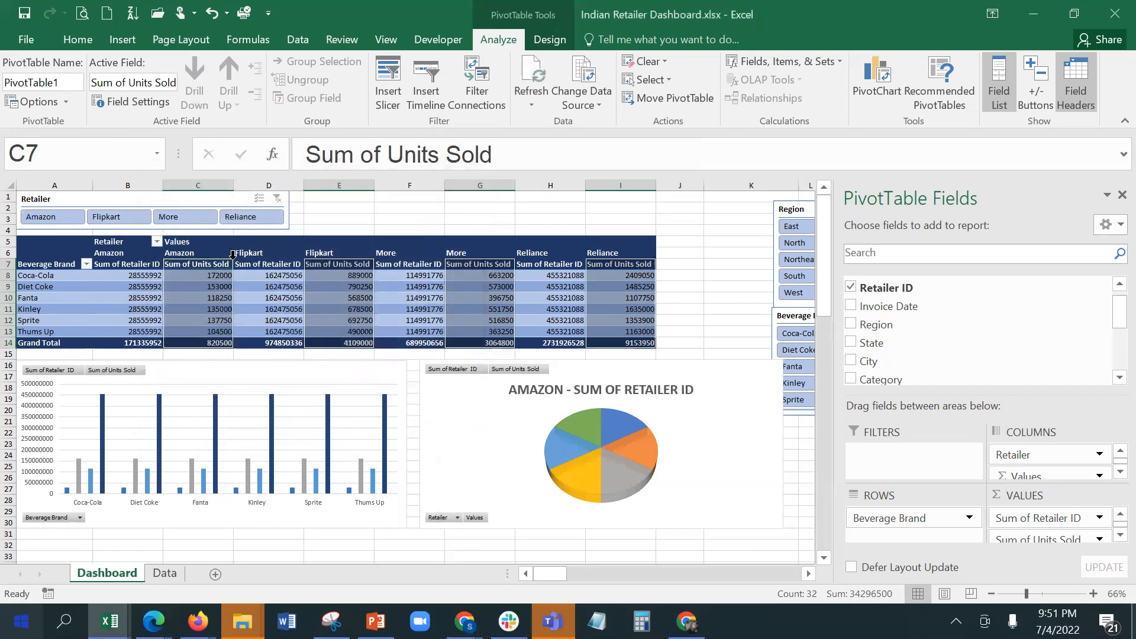
# Review the PivotTable options for layout and format, totals and filters, display, and data.
pyautogui.click(40, 102)
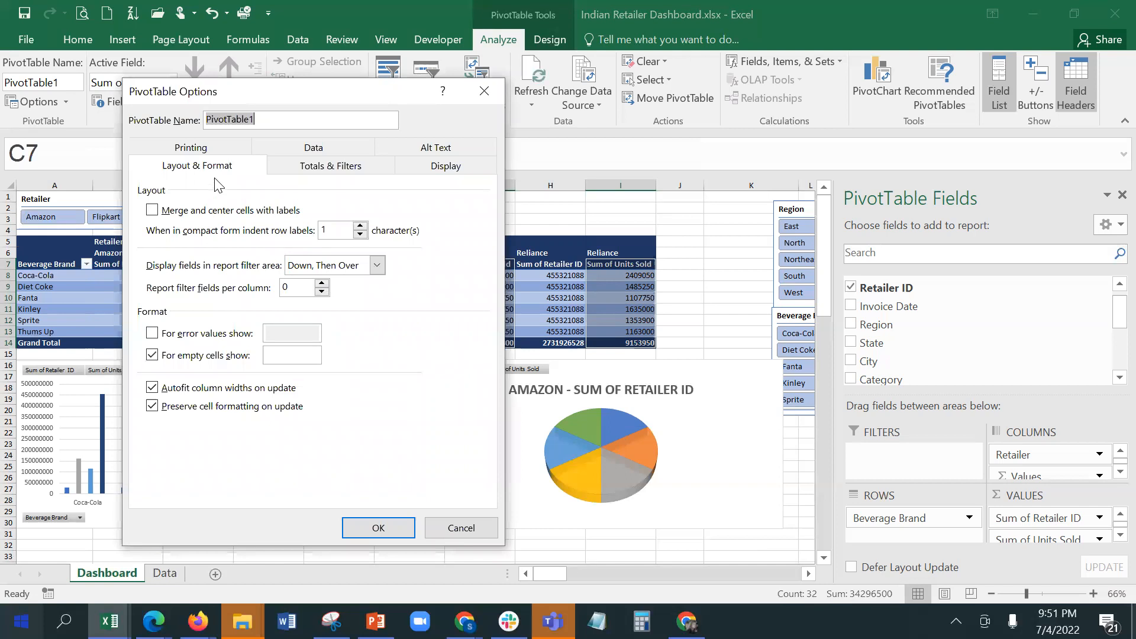
pyautogui.click(337, 168)
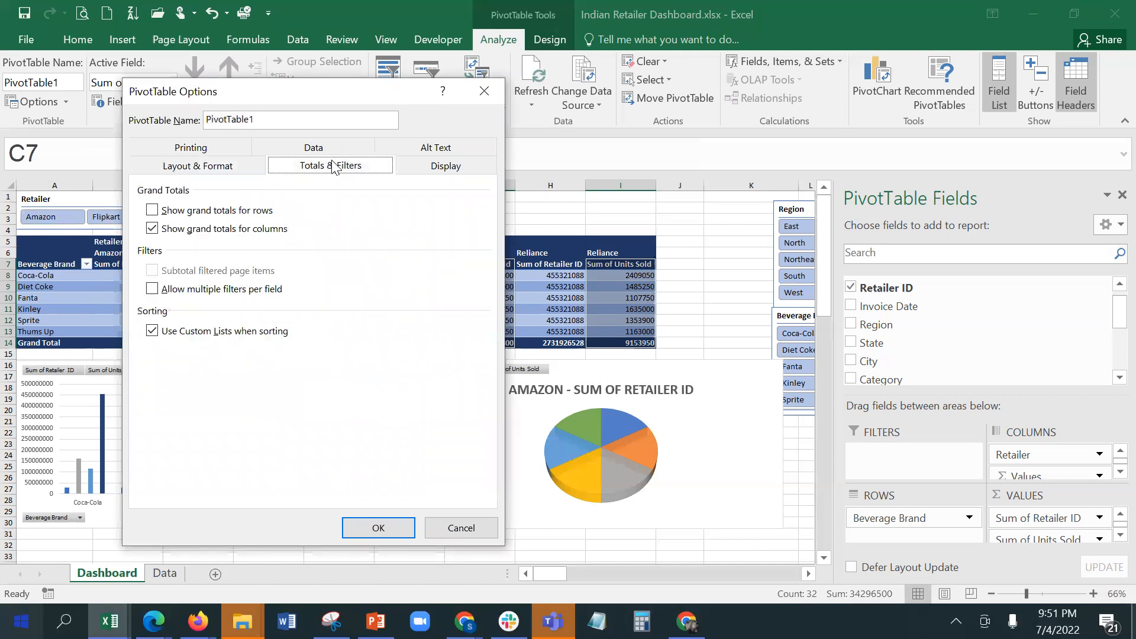
pyautogui.click(461, 169)
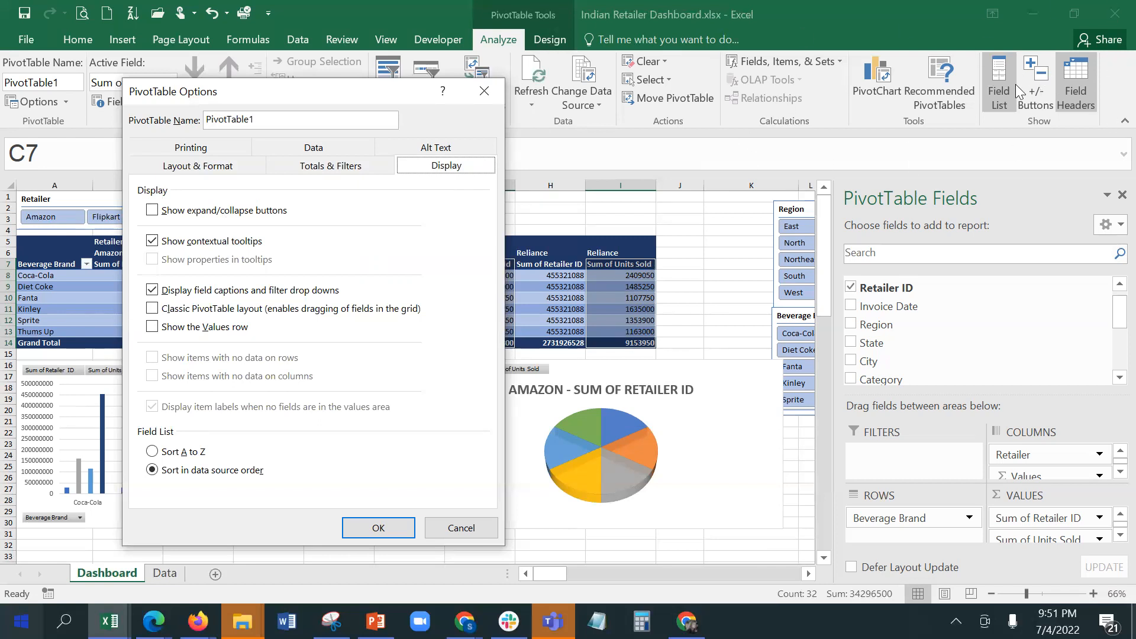
pyautogui.click(335, 145)
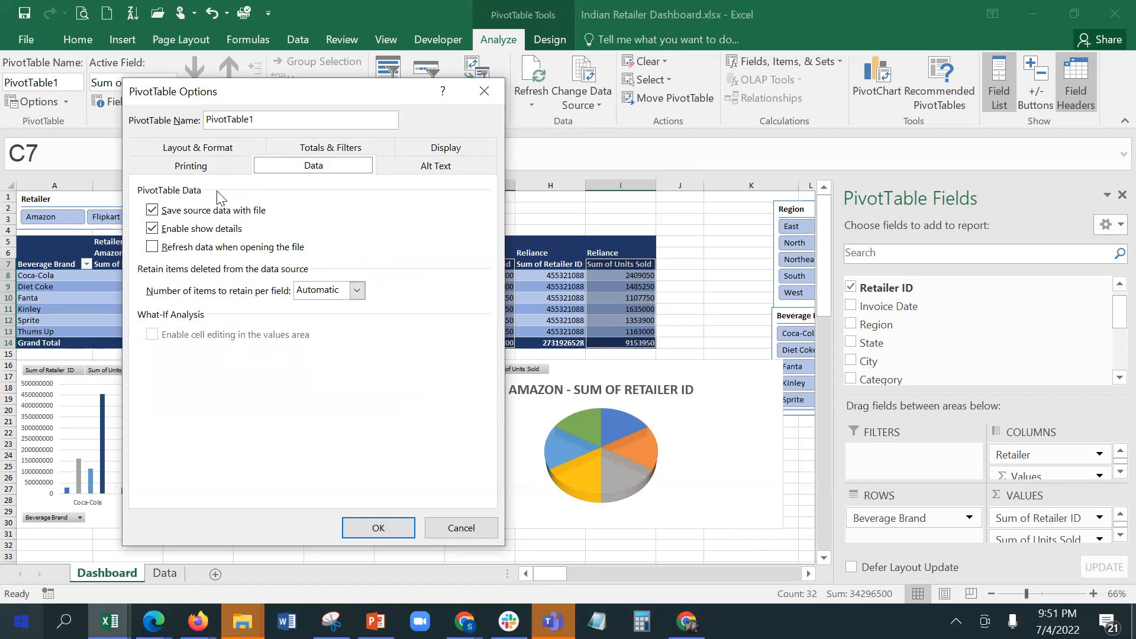
pyautogui.click(381, 529)
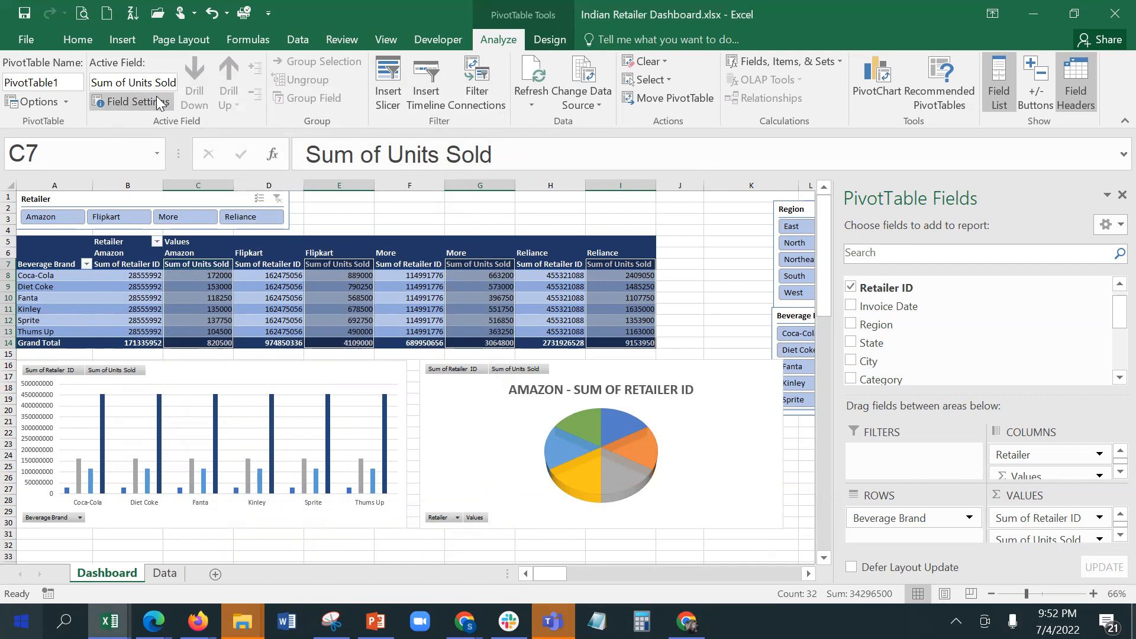
# Look through the Show Values As calculations available for Sum of Units Sold, leaving the field settings without applying any.
pyautogui.click(125, 102)
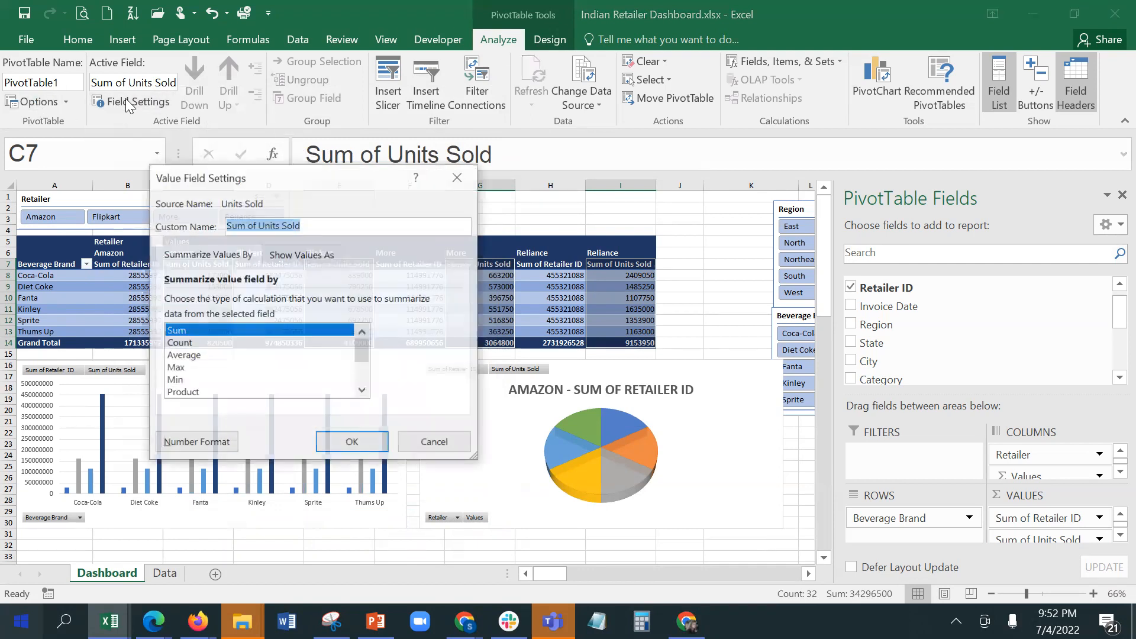
pyautogui.click(325, 261)
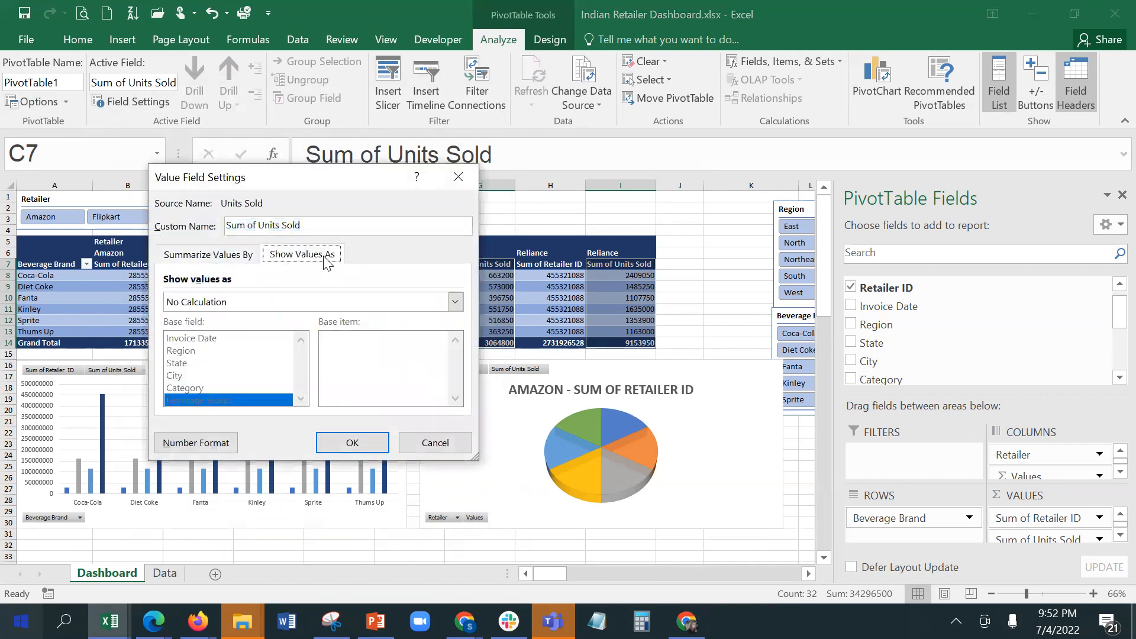
pyautogui.click(308, 304)
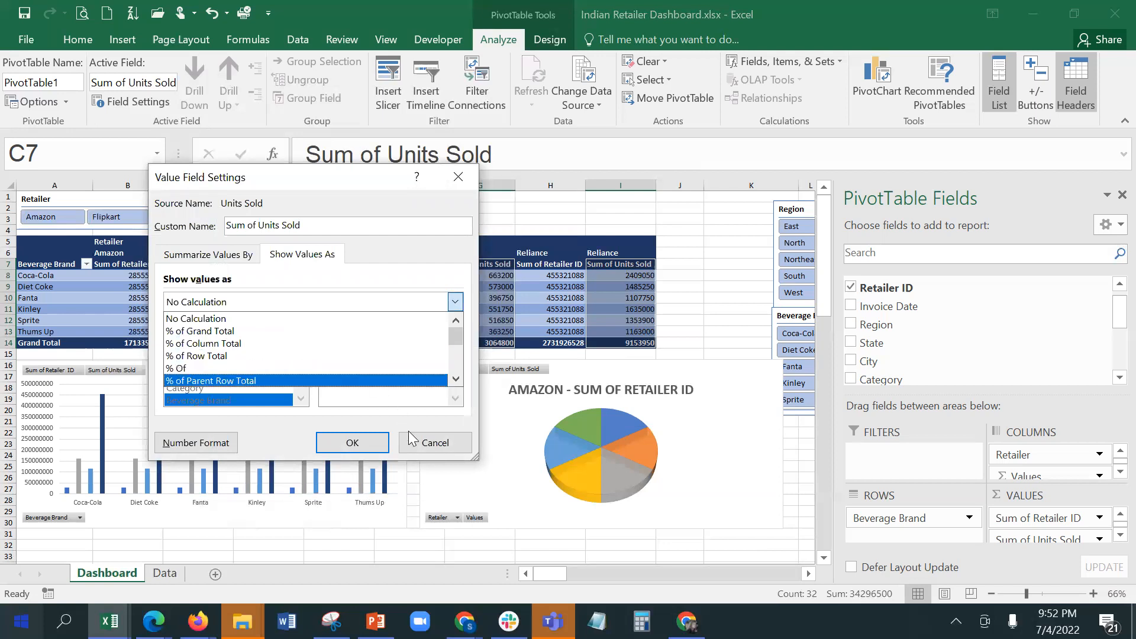
pyautogui.click(430, 441)
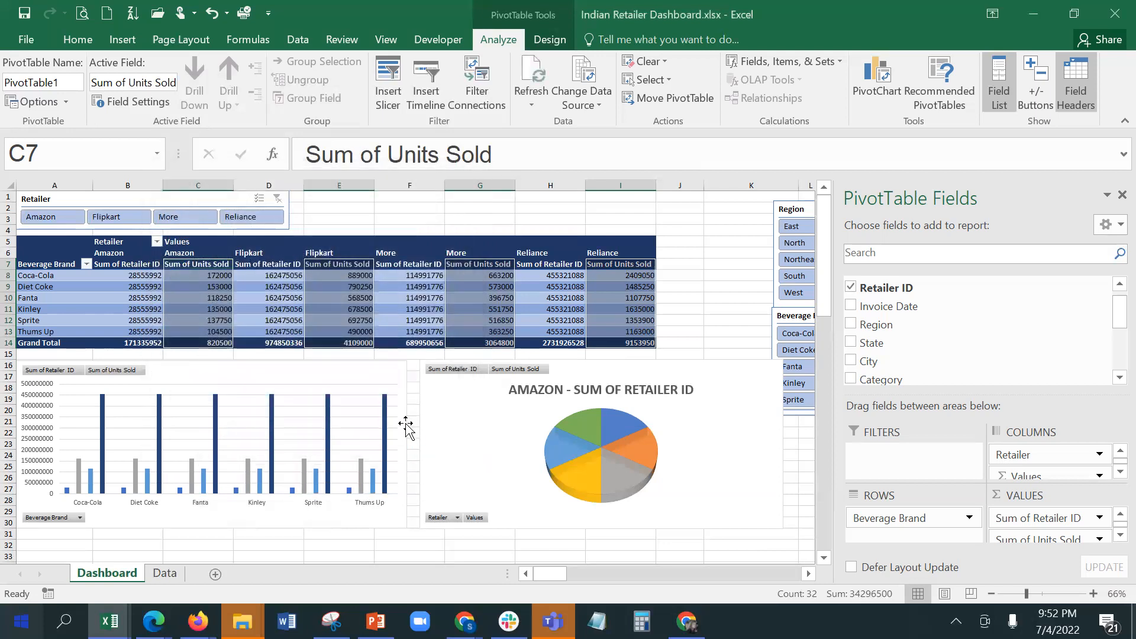
# Add the Invoice Date field to the pivot table's rows above Beverage Brand and select the first Invoice Date label.
pyautogui.click(282, 275)
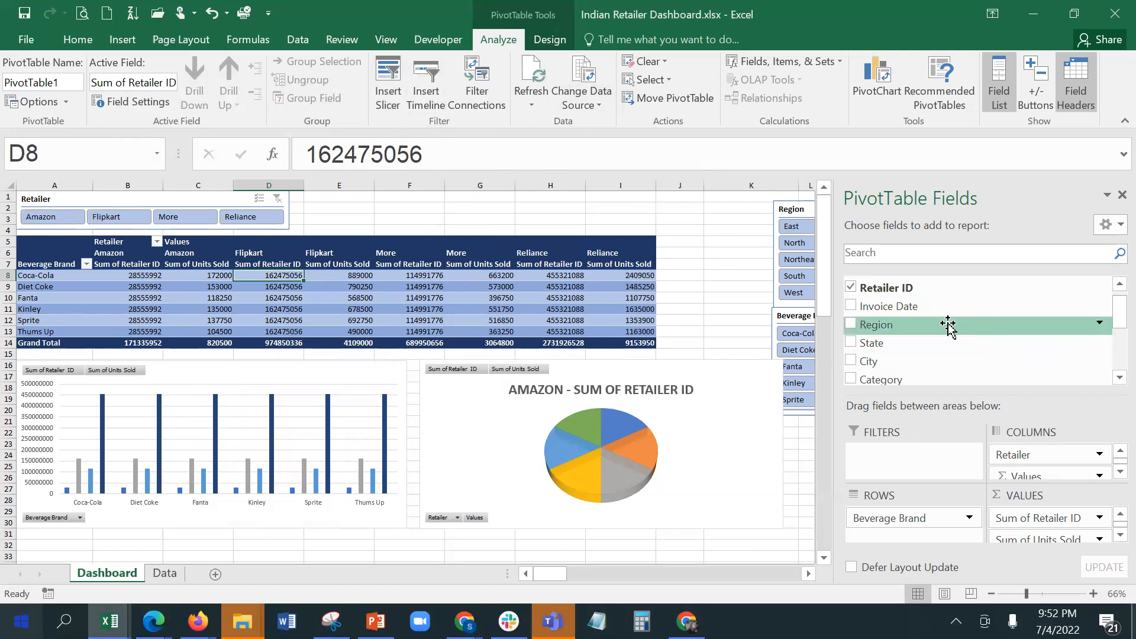
pyautogui.moveTo(891, 306); pyautogui.dragTo(921, 515)
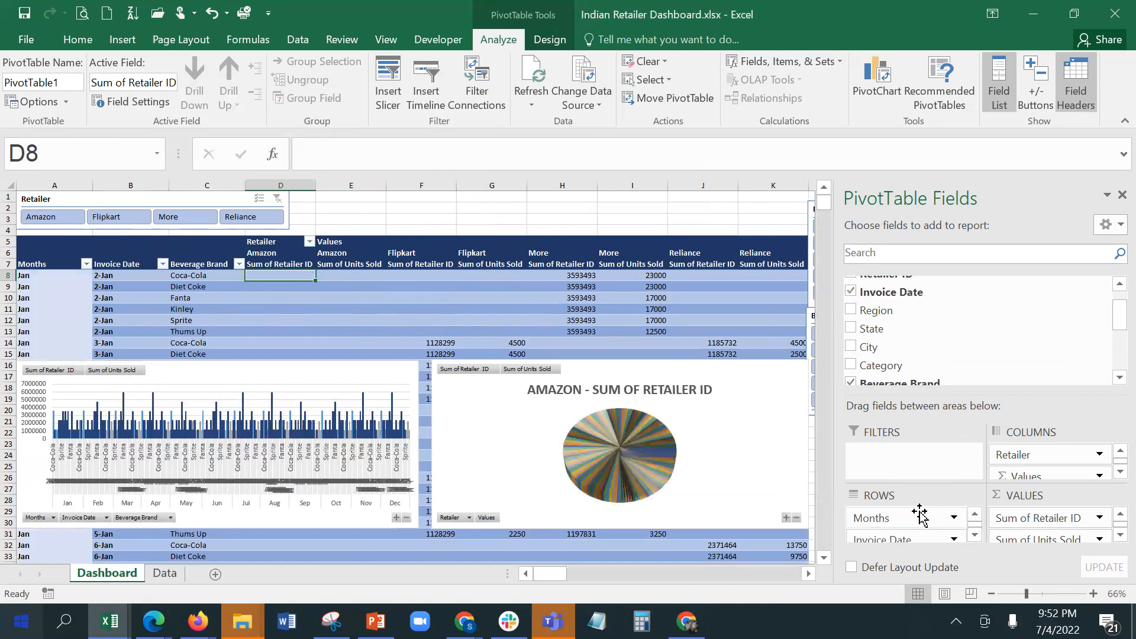
pyautogui.click(71, 277)
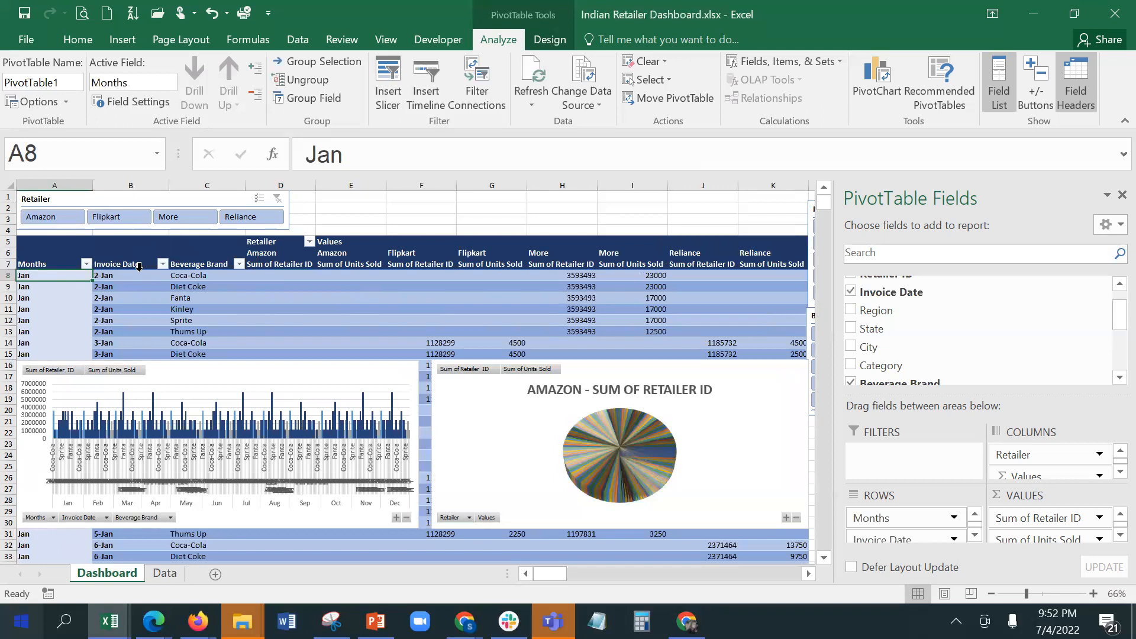
pyautogui.click(135, 276)
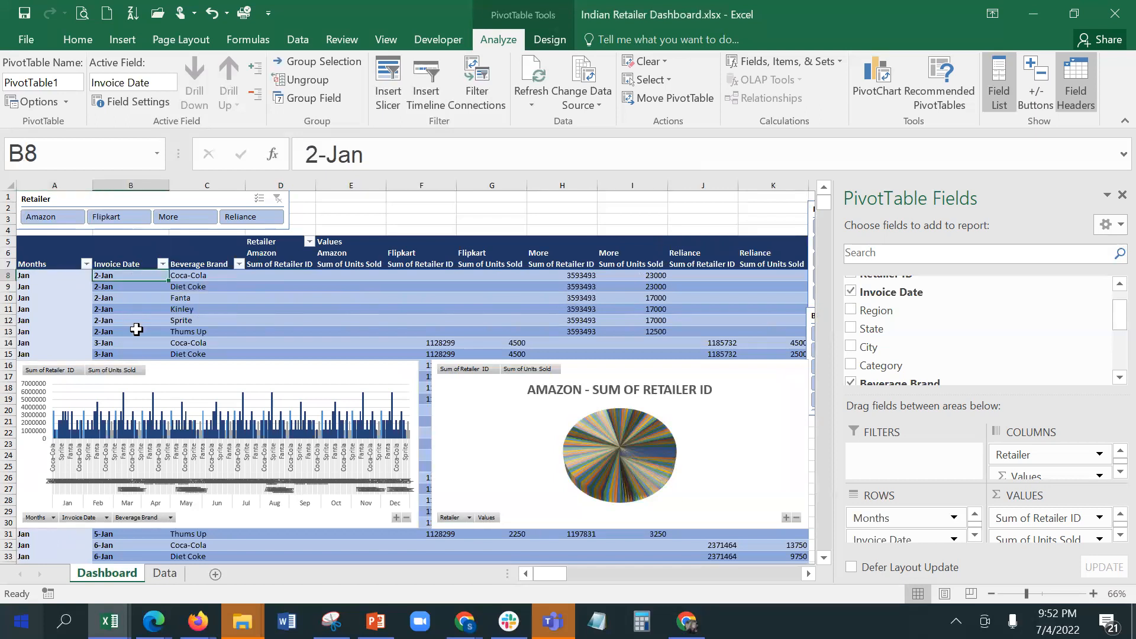
# Examine the daily Invoice Date rows for January and February in the expanded pivot table, then return to its beginning.
pyautogui.scroll(-1, 202, 301)
pyautogui.scroll(-2, 203, 301)
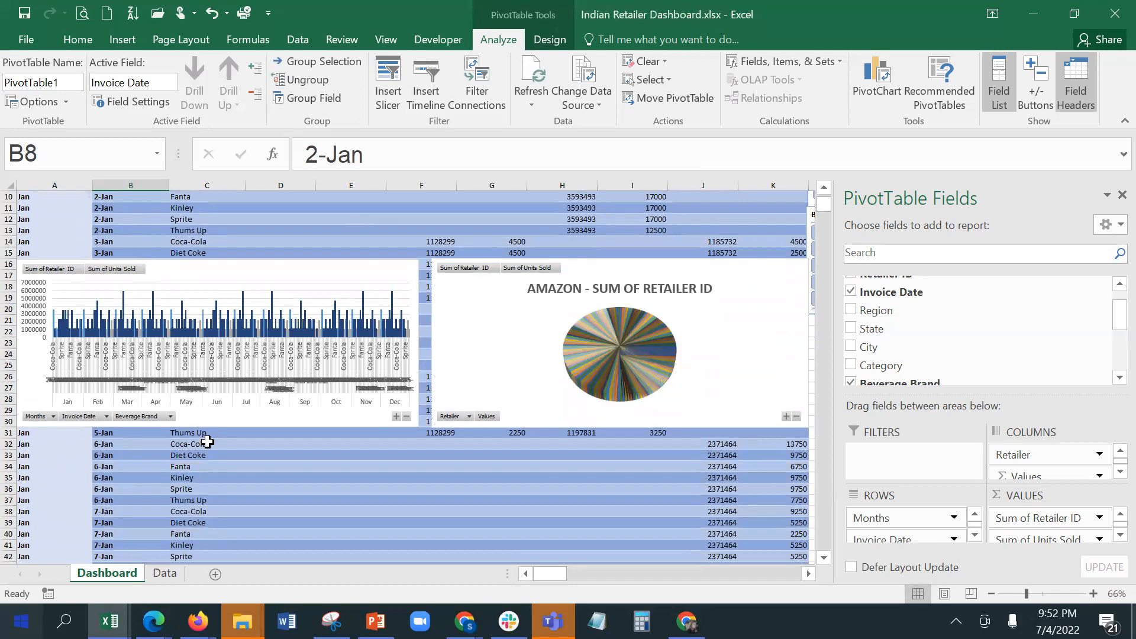
pyautogui.scroll(-10, 203, 432)
pyautogui.scroll(-20, 203, 426)
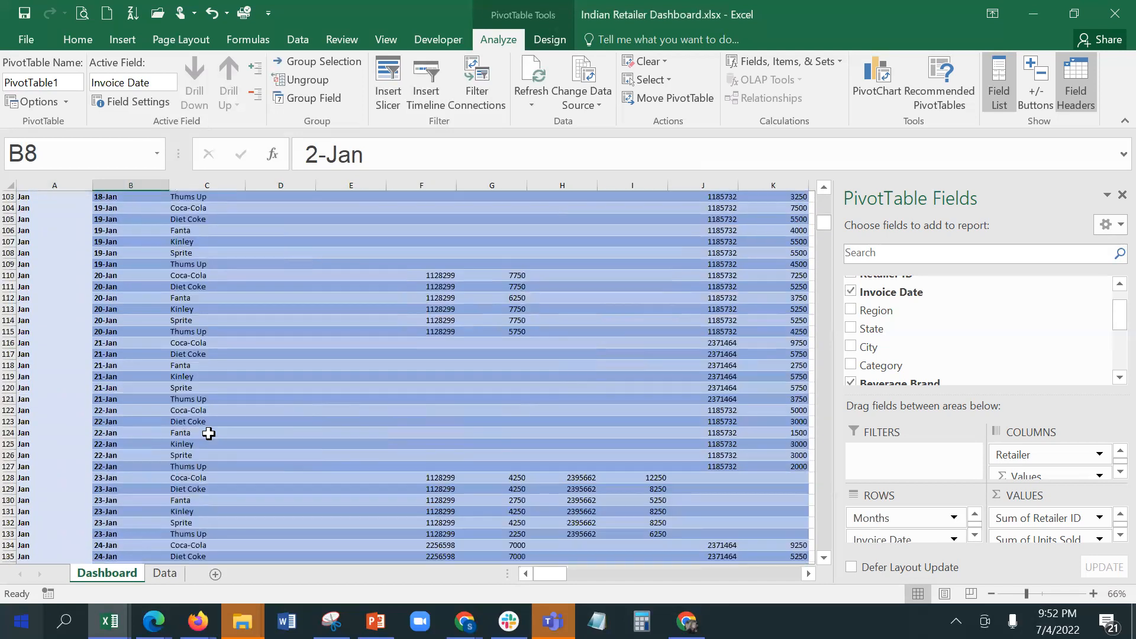
pyautogui.scroll(-18, 209, 435)
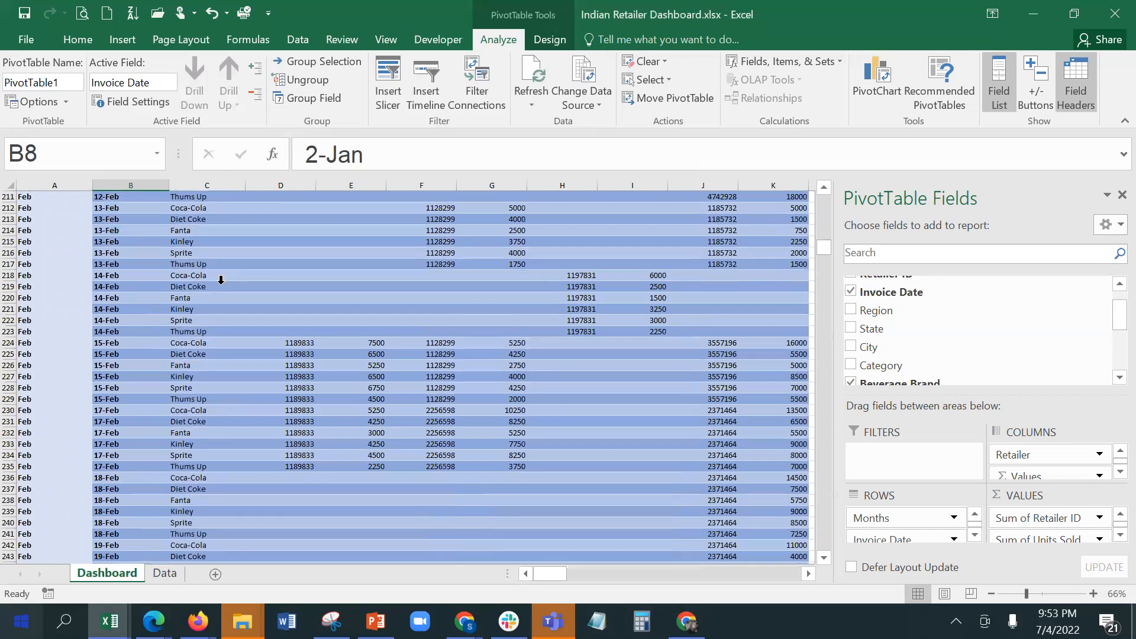
pyautogui.scroll(20, 222, 280)
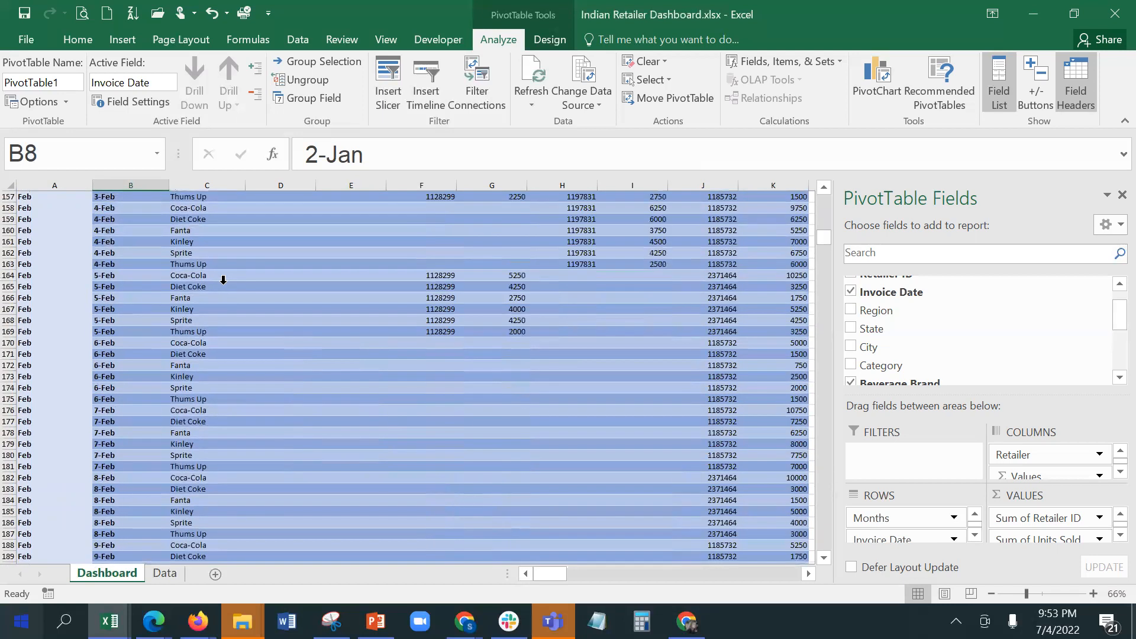
pyautogui.scroll(20, 223, 280)
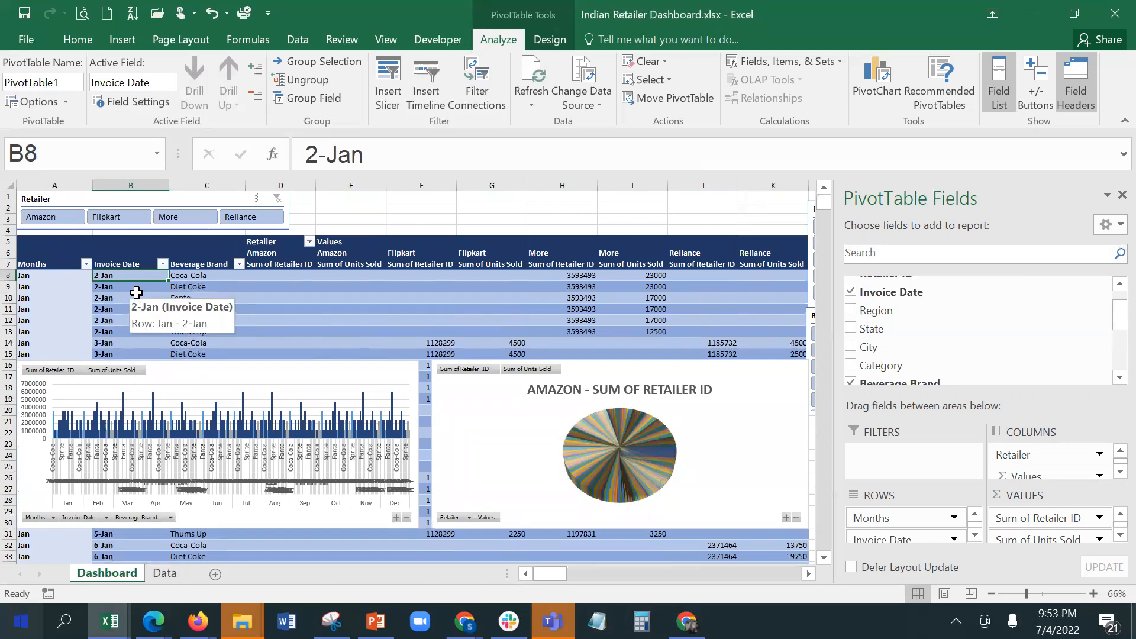
# Insert an Invoice Date timeline and place it just below the Beverage Brand slicer.
pyautogui.click(414, 88)
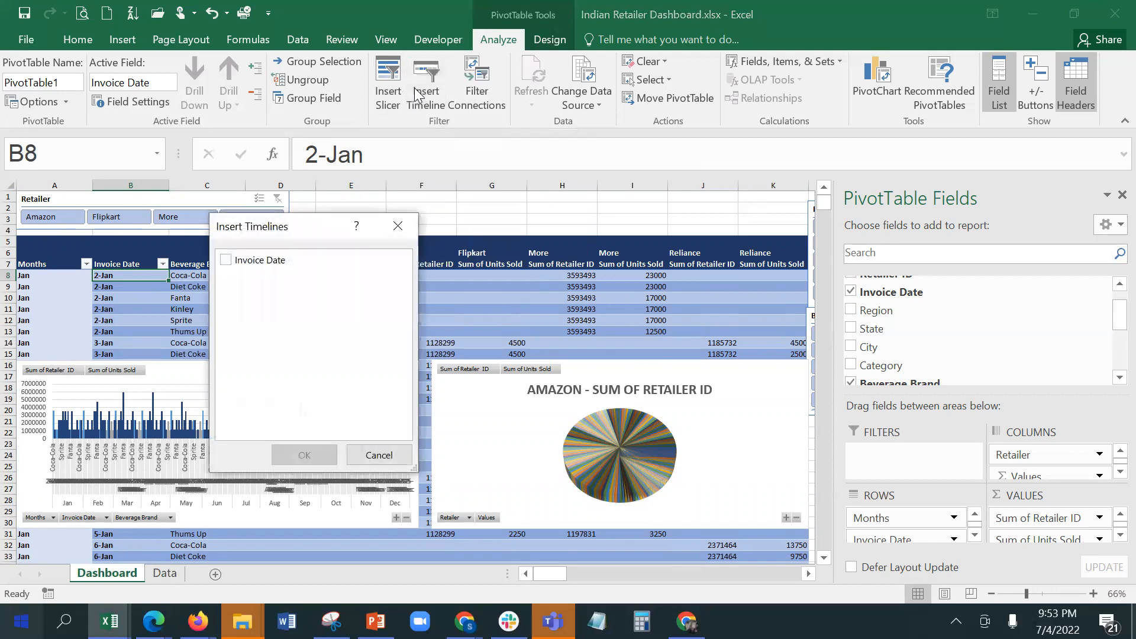
pyautogui.click(226, 261)
pyautogui.click(303, 448)
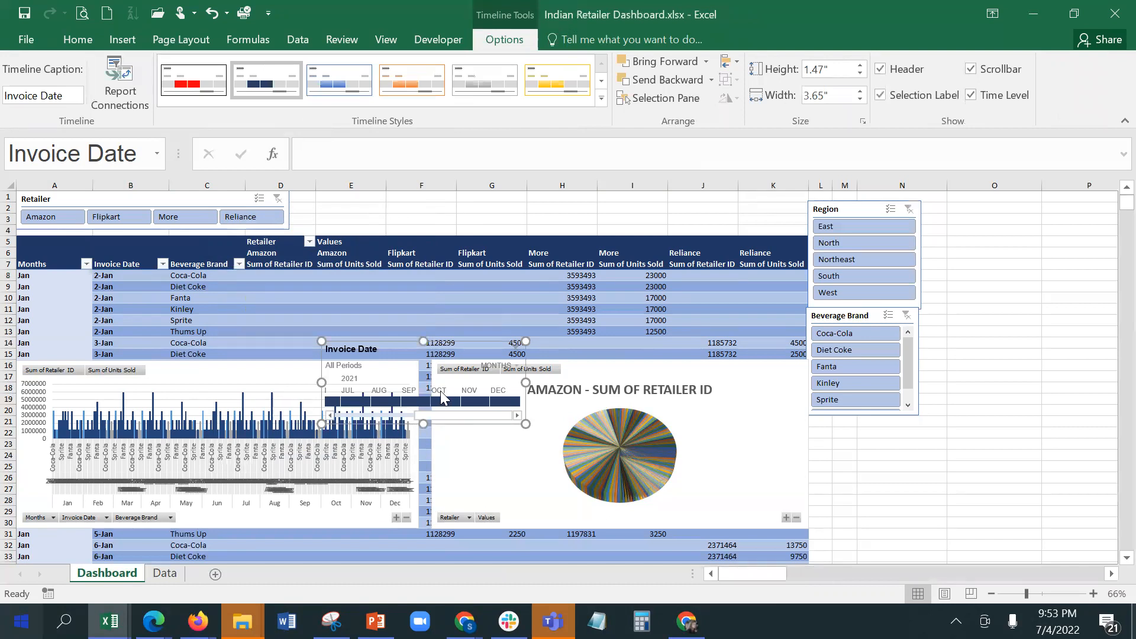
pyautogui.moveTo(436, 344); pyautogui.dragTo(433, 189)
pyautogui.moveTo(385, 345); pyautogui.dragTo(803, 419)
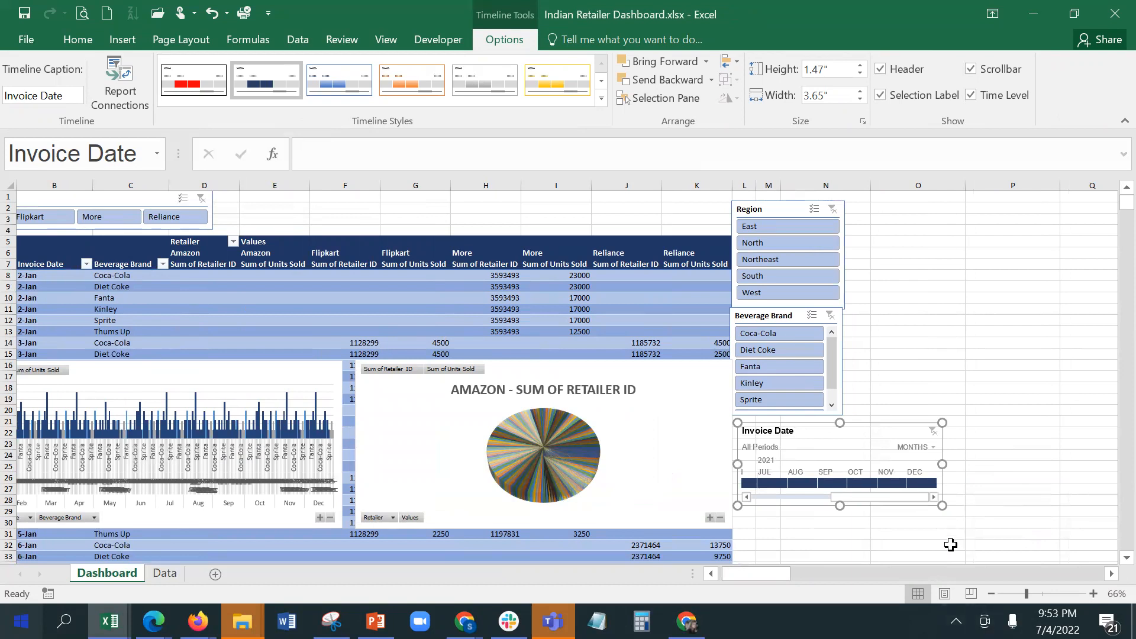
# Move the Invoice Date timeline's view back to January and widen the timeline to 6.75" so it spans all twelve months.
pyautogui.moveTo(781, 577); pyautogui.dragTo(711, 572)
pyautogui.moveTo(941, 498); pyautogui.dragTo(829, 500)
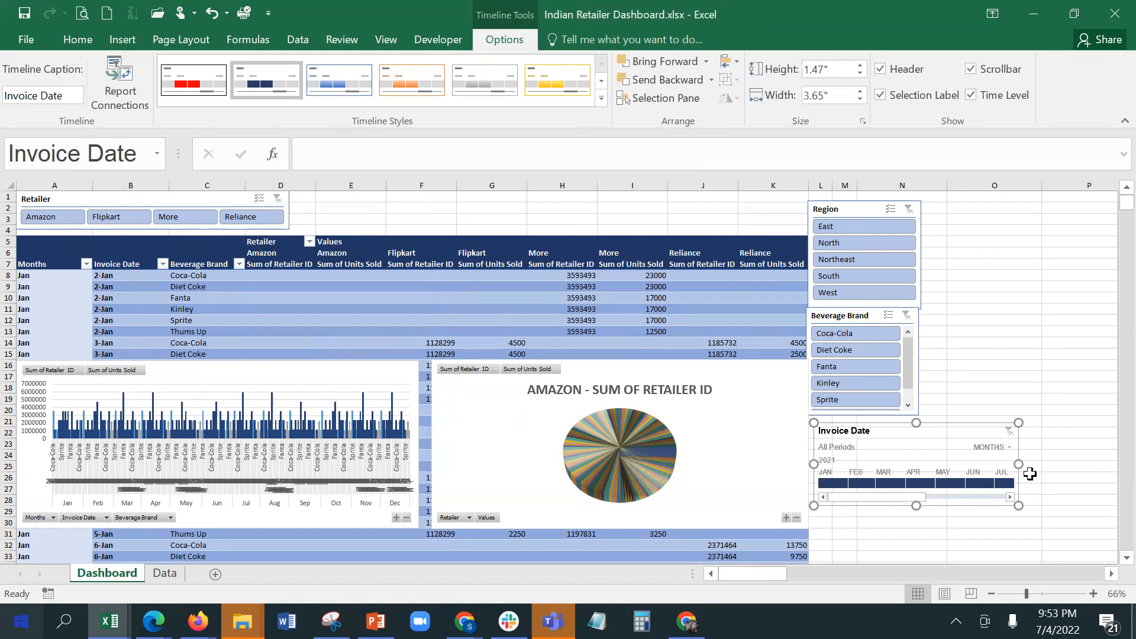
pyautogui.moveTo(1018, 464); pyautogui.dragTo(754, 468)
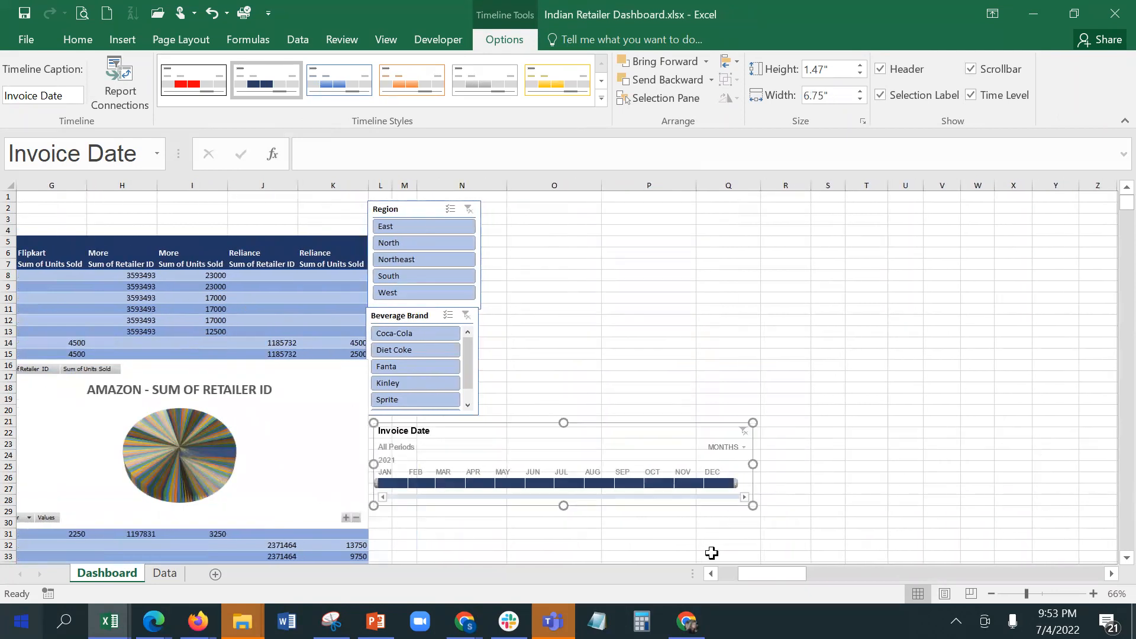
# Filter the pivot table with the Invoice Date timeline to April through December 2021.
pyautogui.click(710, 573)
pyautogui.click(710, 574)
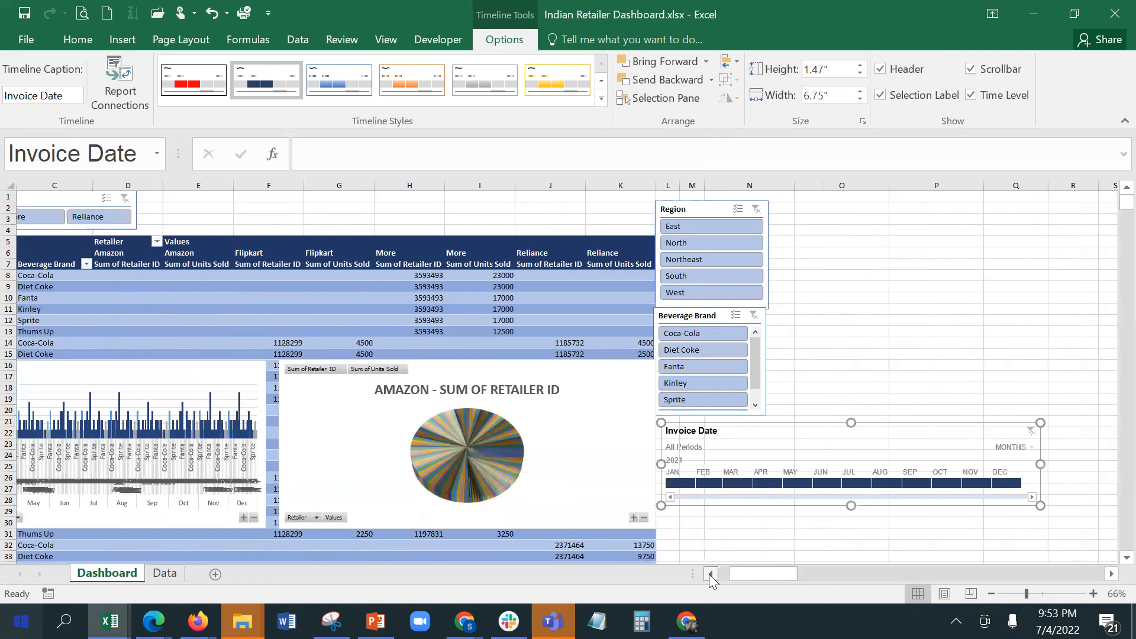
pyautogui.moveTo(817, 483); pyautogui.dragTo(906, 481)
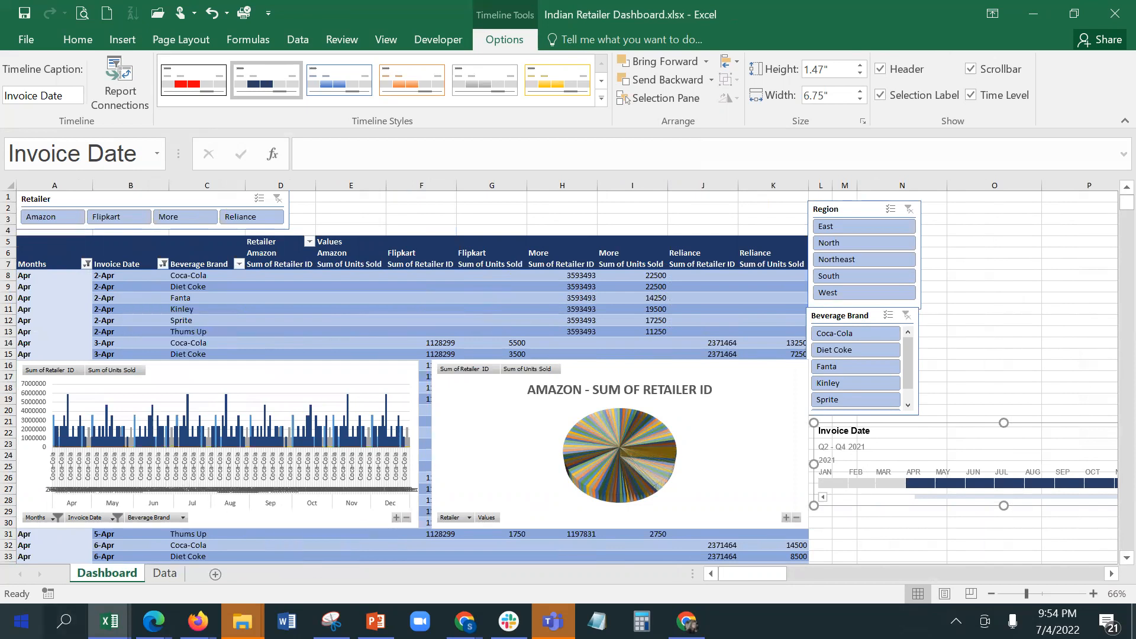
# Narrow the Invoice Date timeline filter to April through June 2021.
pyautogui.moveTo(784, 578); pyautogui.dragTo(797, 574)
pyautogui.moveTo(861, 484); pyautogui.dragTo(690, 492)
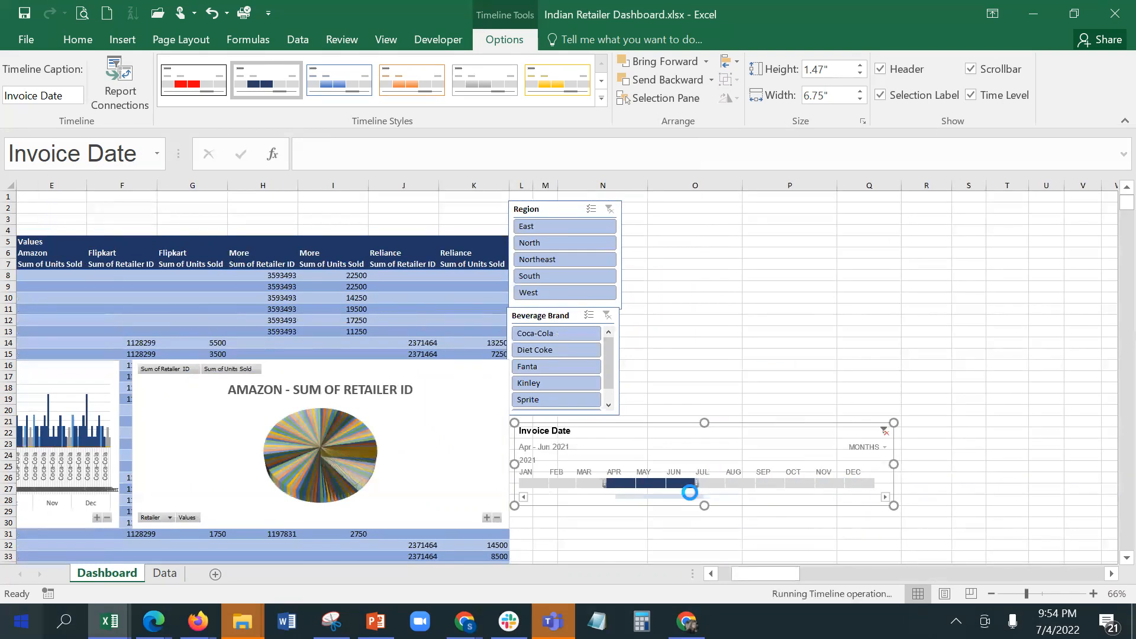
pyautogui.click(678, 536)
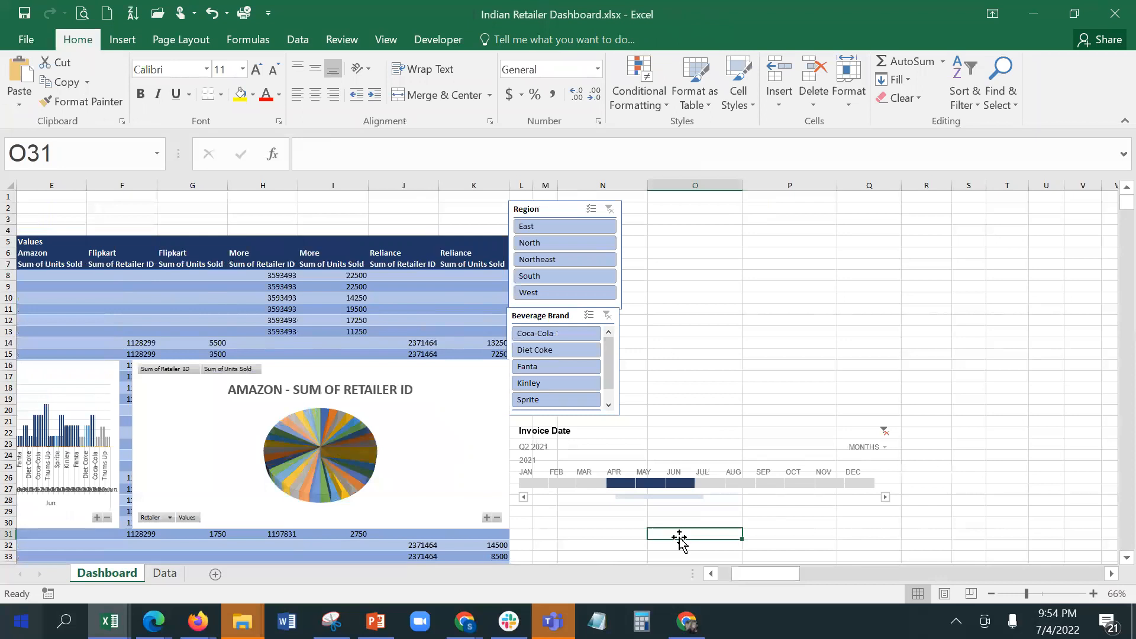
# Examine the April, May and June rows of the filtered pivot table down to its end, and return towards its beginning.
pyautogui.moveTo(788, 569); pyautogui.dragTo(705, 575)
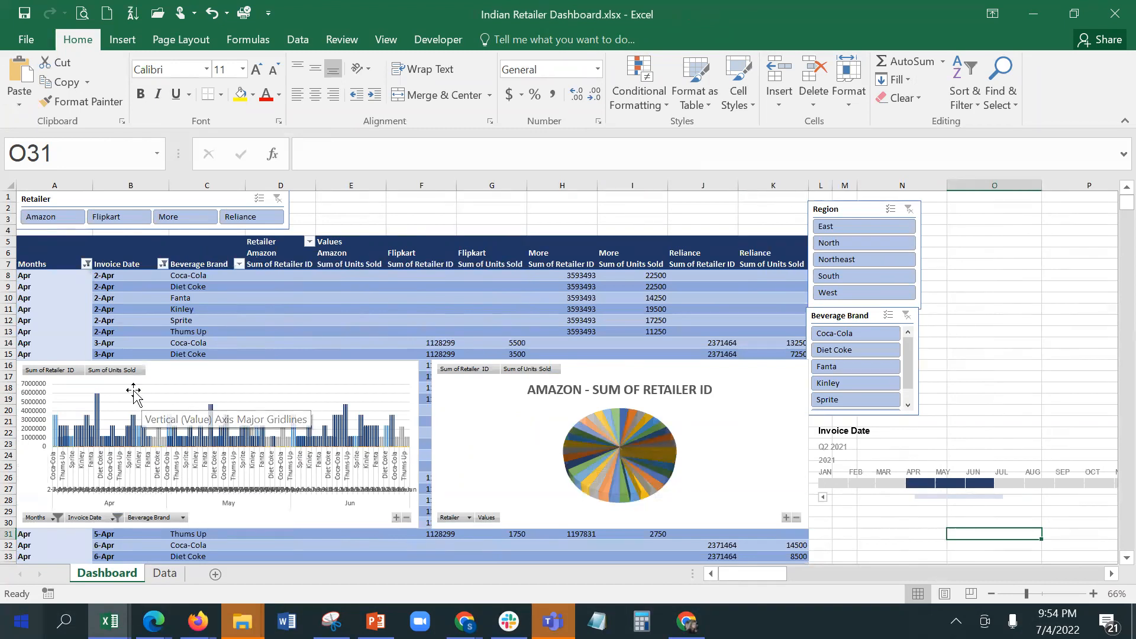
pyautogui.scroll(-2, 163, 358)
pyautogui.scroll(-16, 163, 358)
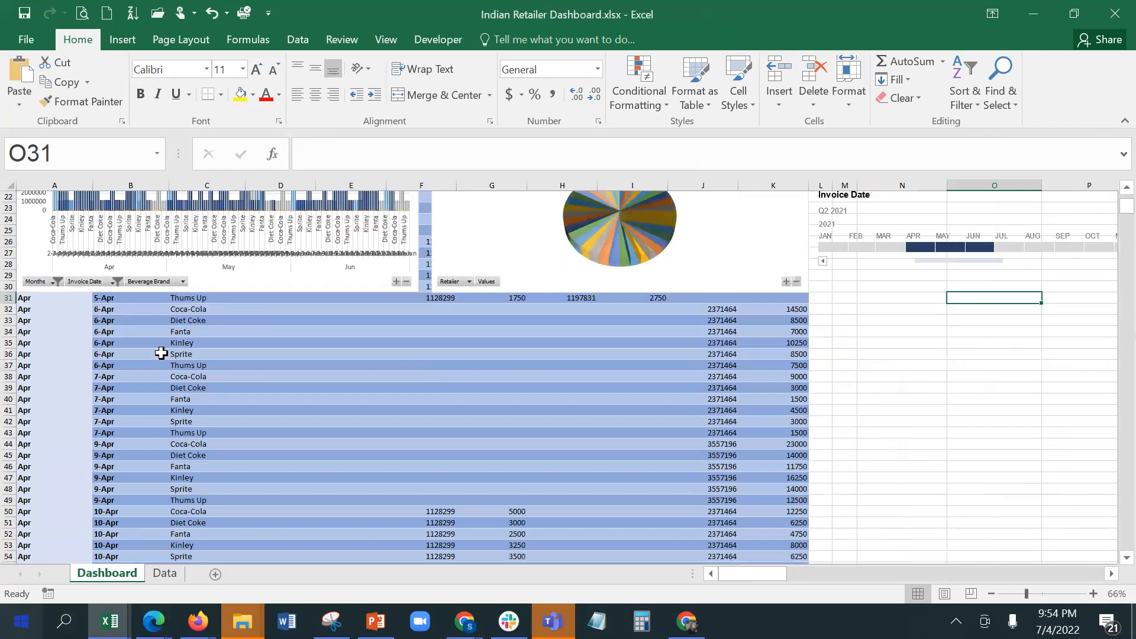
pyautogui.scroll(-20, 161, 360)
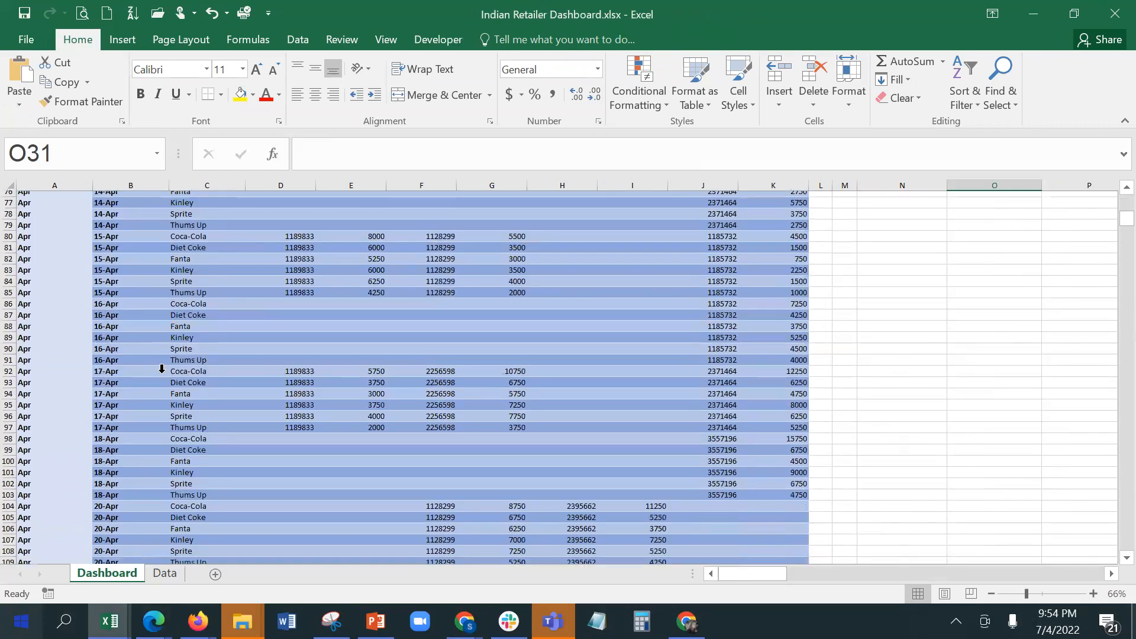
pyautogui.scroll(-20, 160, 413)
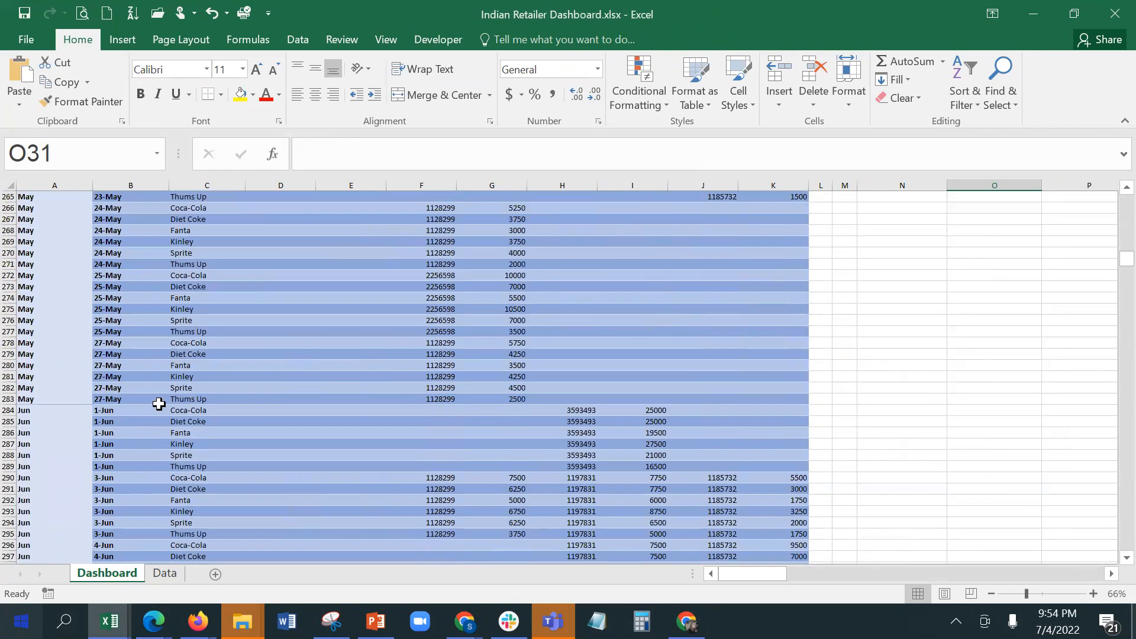
pyautogui.scroll(10, 158, 400)
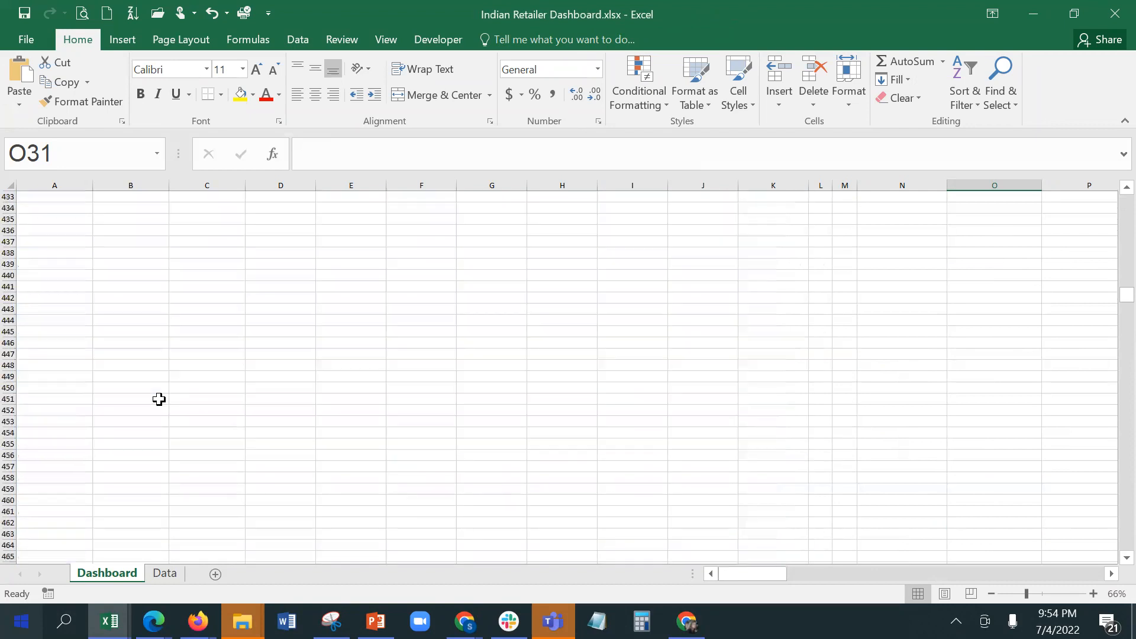
pyautogui.scroll(20, 159, 399)
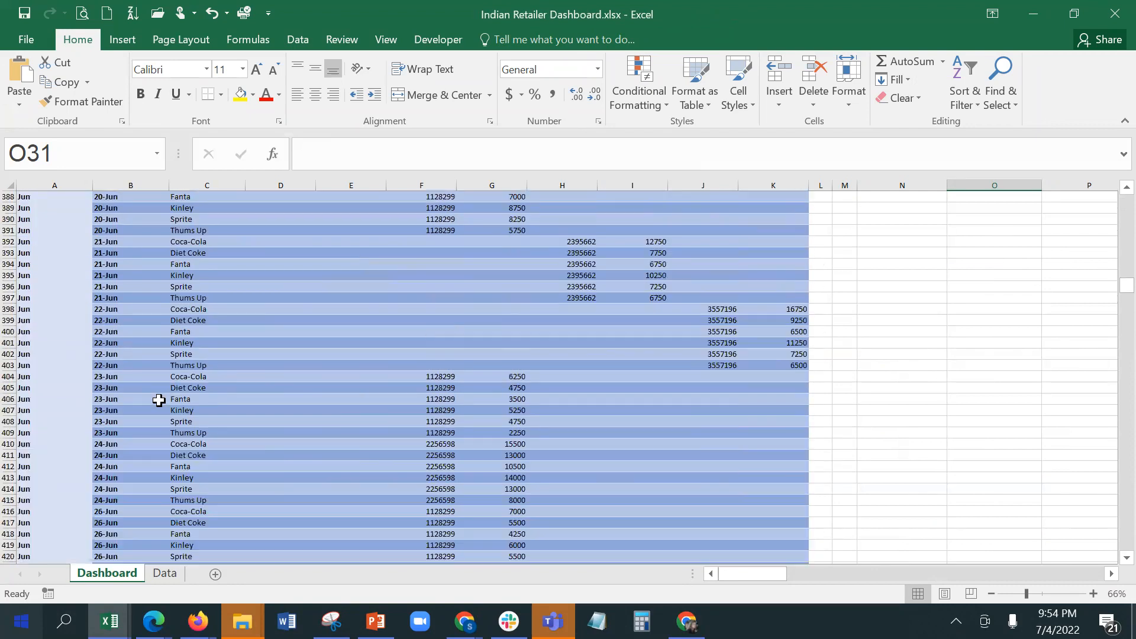
pyautogui.scroll(20, 159, 404)
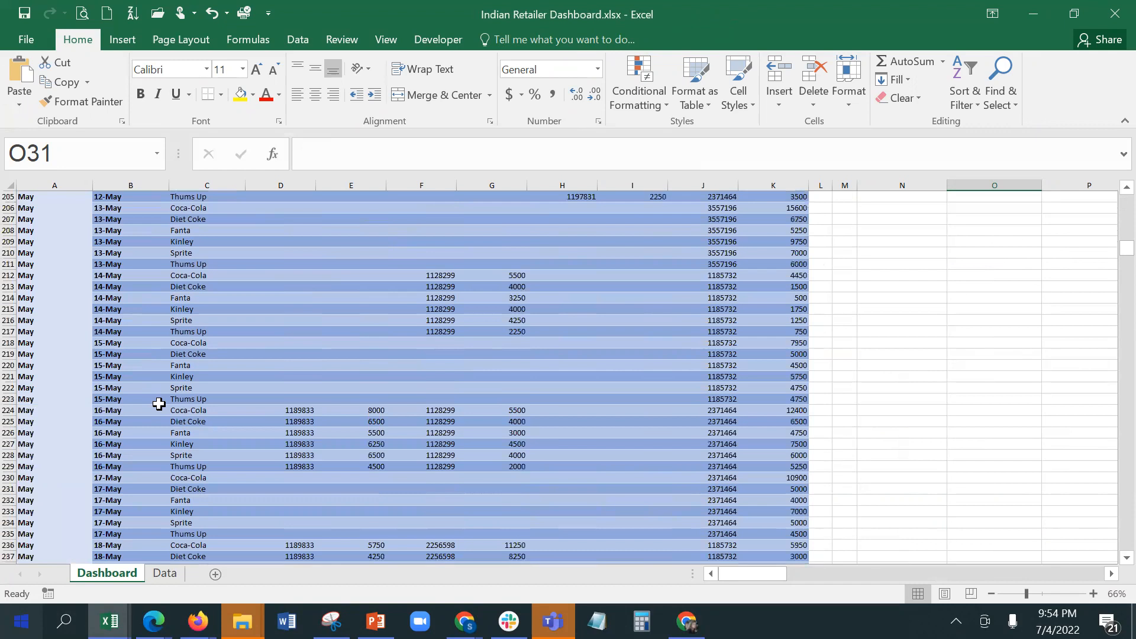
pyautogui.scroll(20, 158, 404)
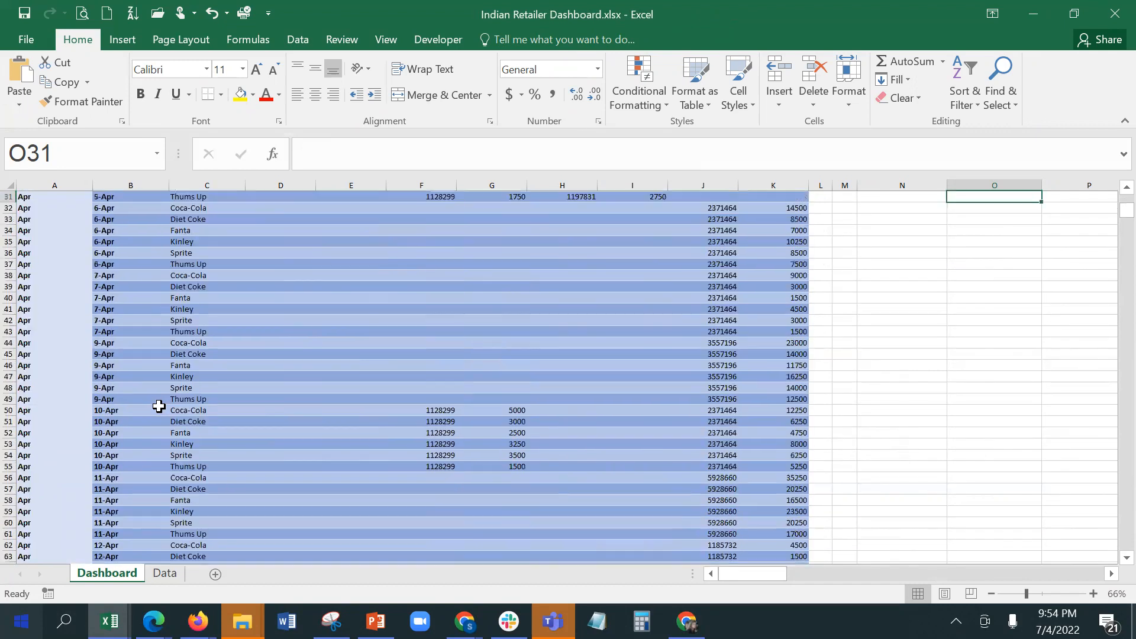
# Remove the Invoice Date field from the pivot table so it groups only by Months and Beverage Brand.
pyautogui.click(371, 289)
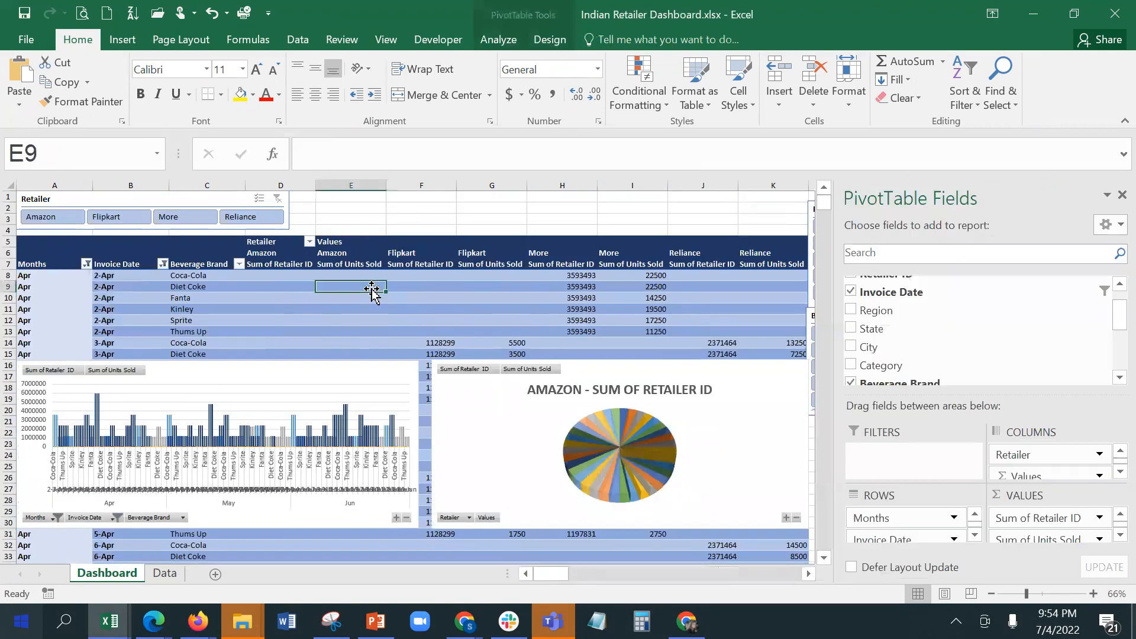
pyautogui.click(854, 292)
pyautogui.click(766, 221)
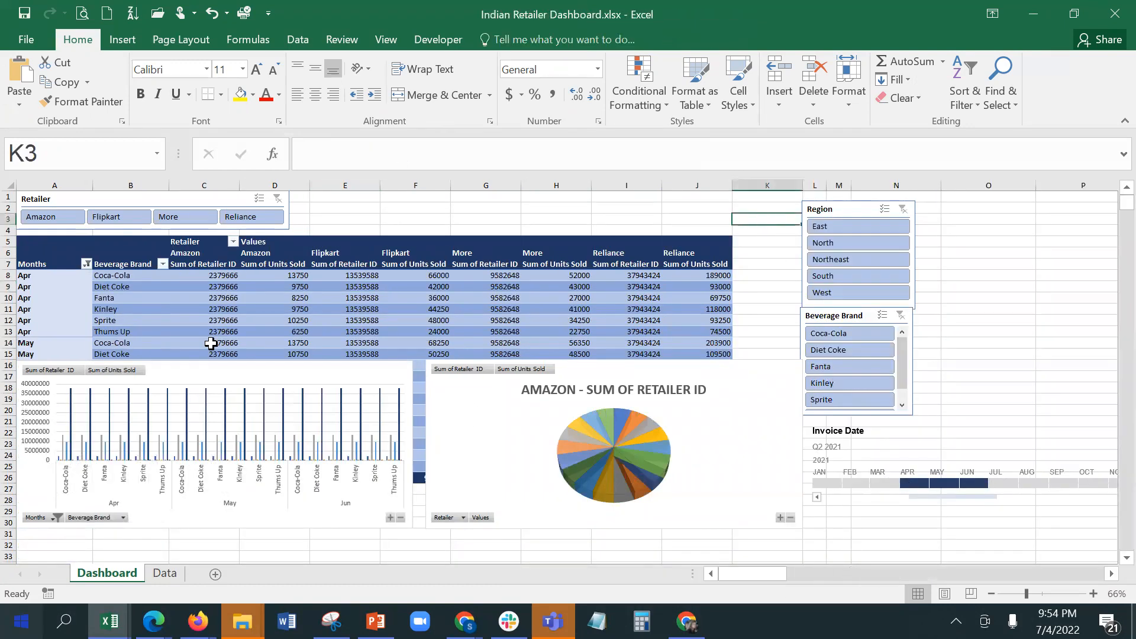
# Move the column chart and the pie chart side by side just below the pivot table's Grand Total row.
pyautogui.moveTo(257, 404); pyautogui.dragTo(235, 491)
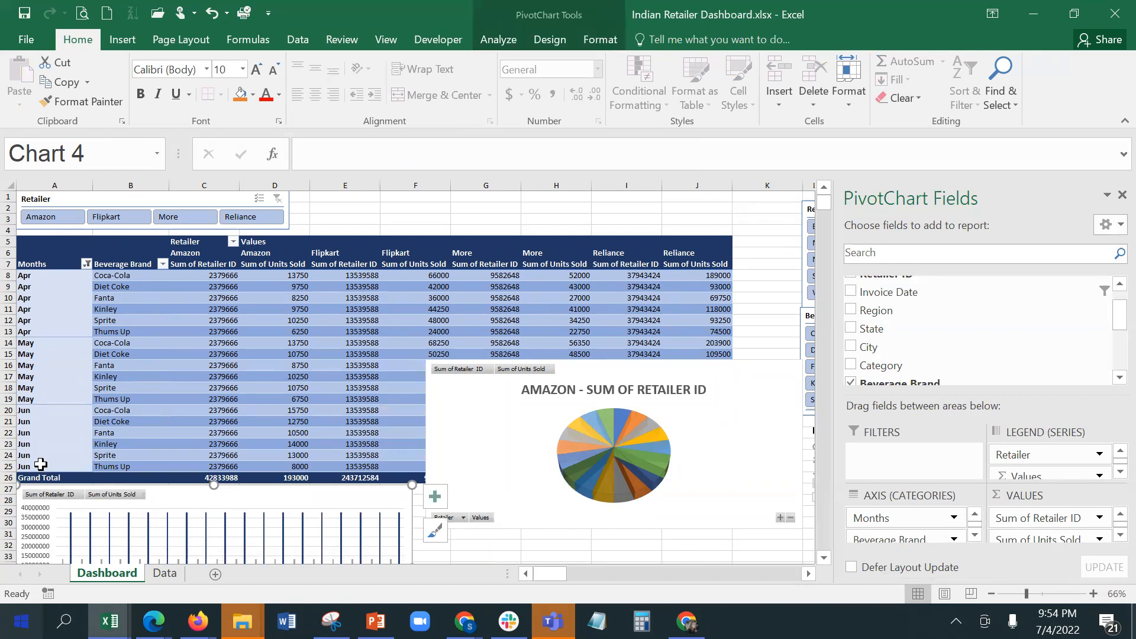
pyautogui.moveTo(603, 370); pyautogui.dragTo(596, 495)
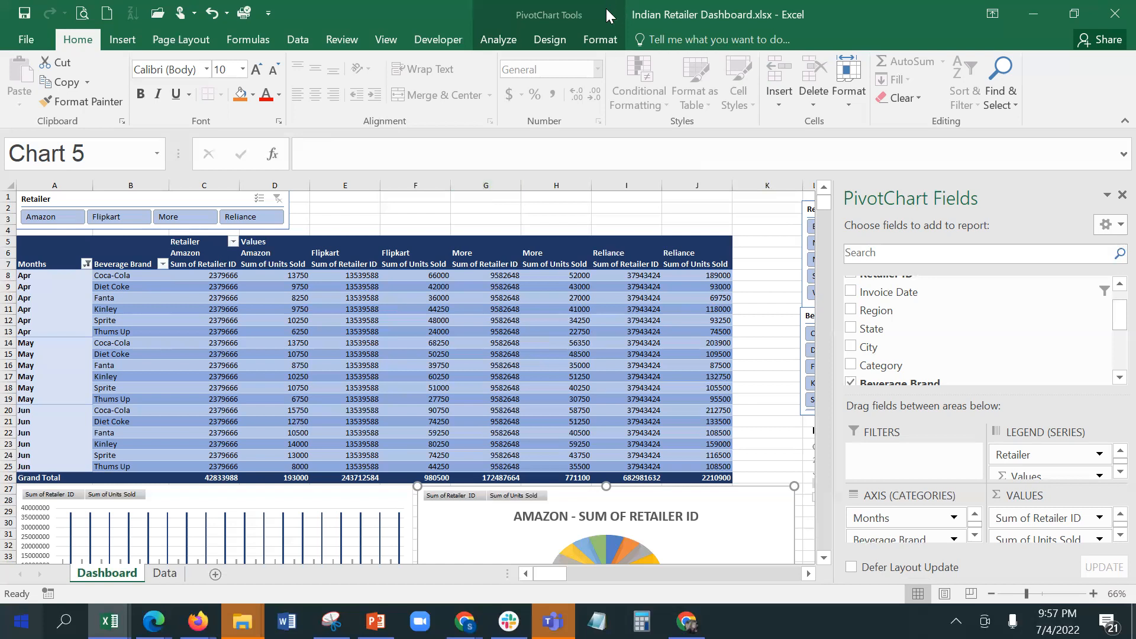
pyautogui.click(768, 222)
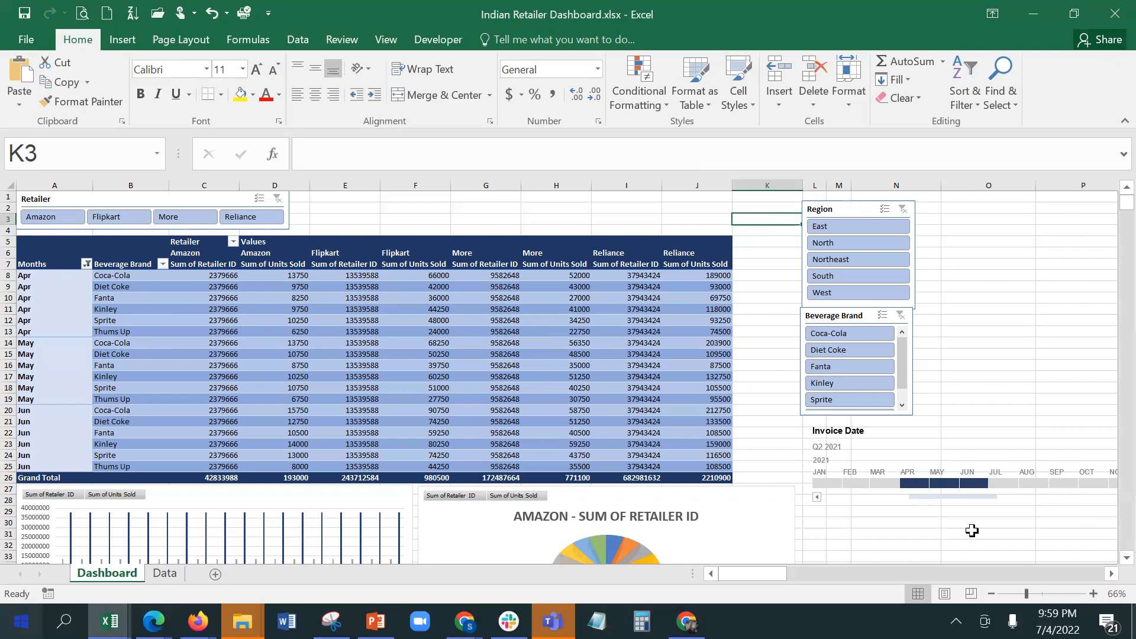
pyautogui.moveTo(198, 621)
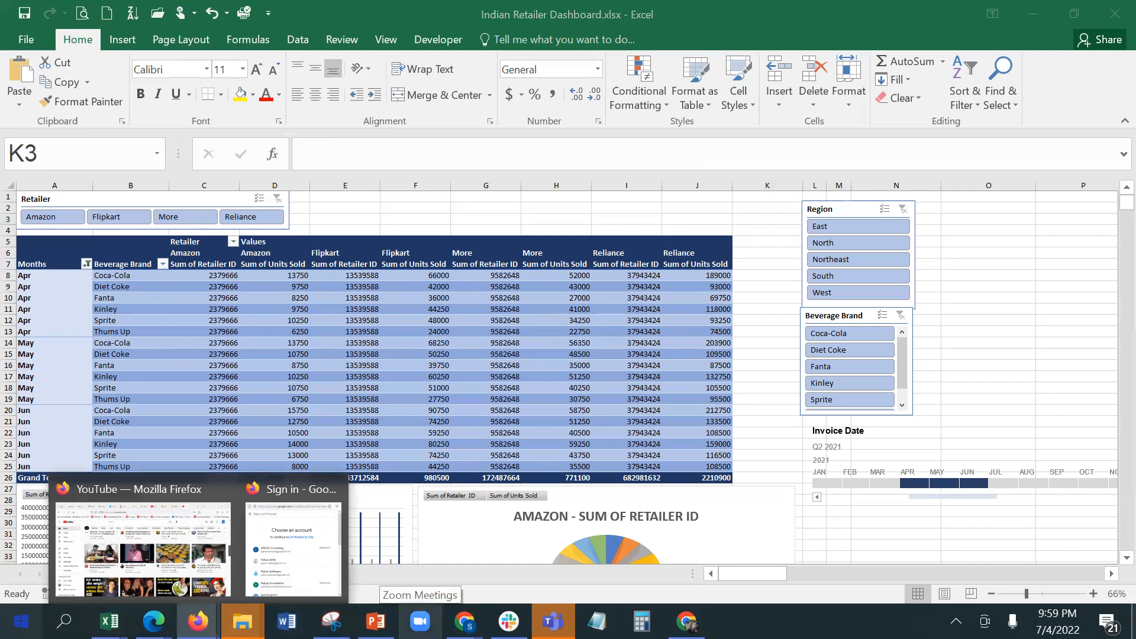
pyautogui.click(562, 204)
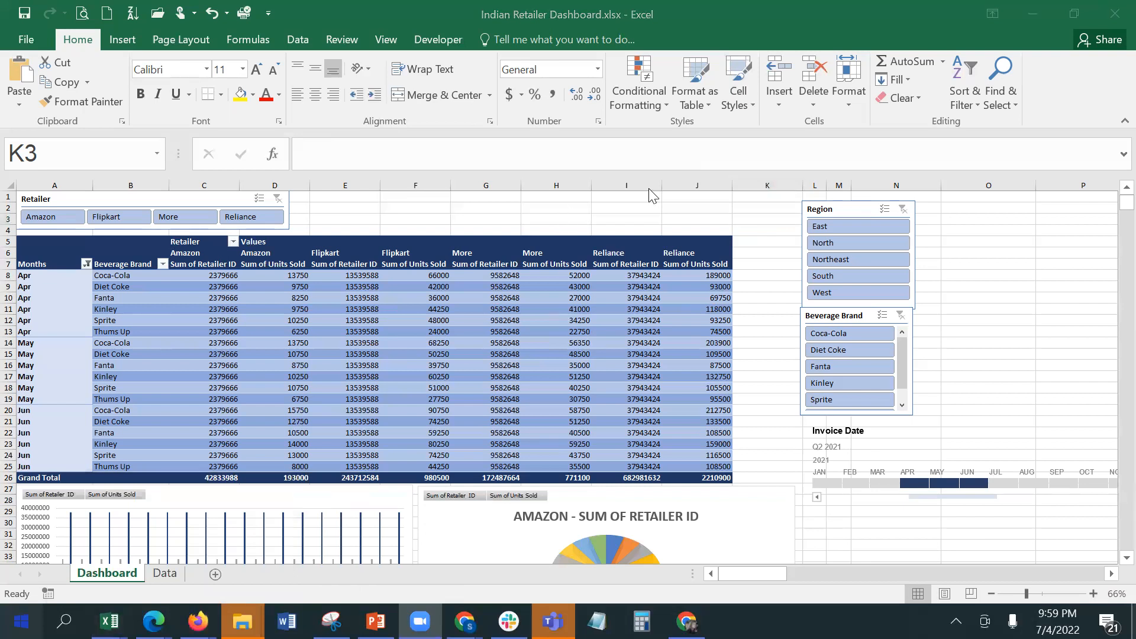